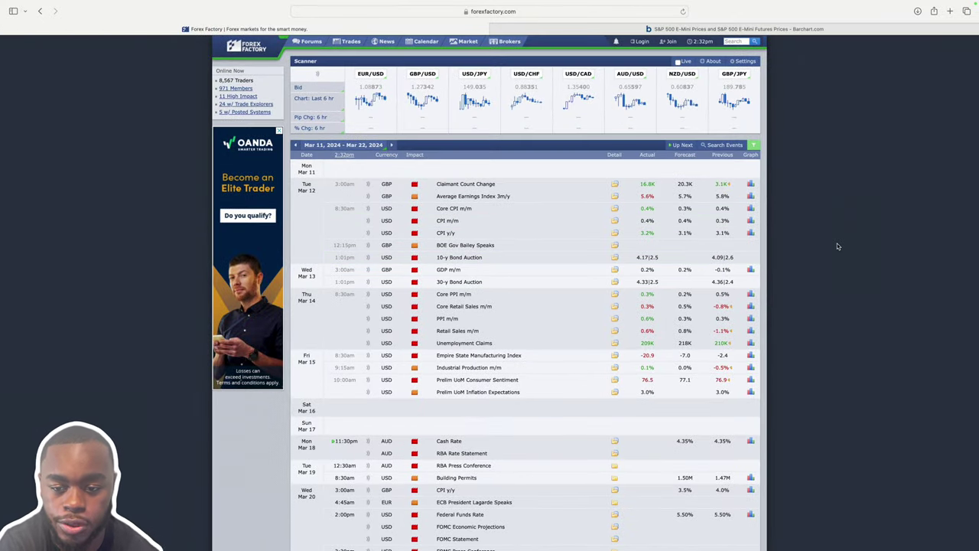
Step: Look over the Forex Factory economic calendar for March 11 to March 22, 2024
scroll(335, 200, "down", 5)
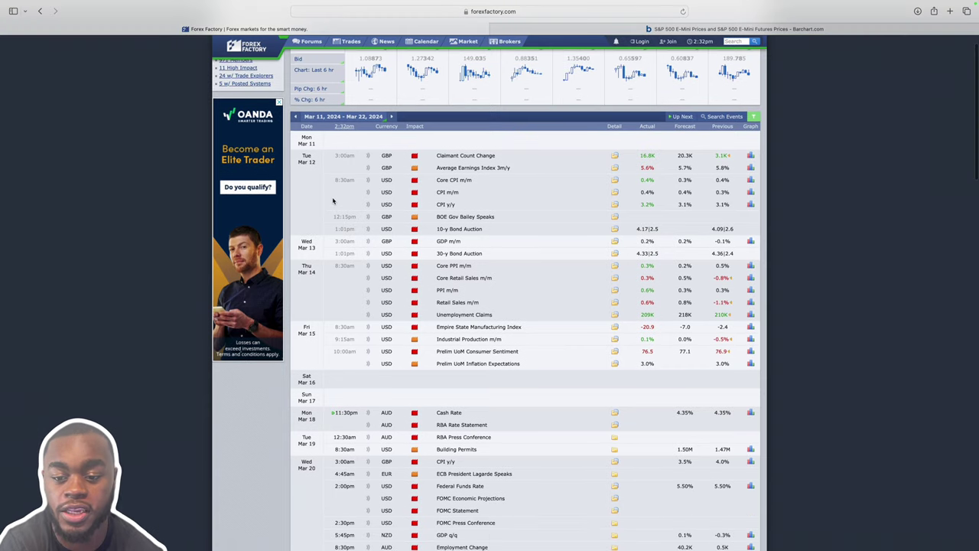
scroll(333, 201, "down", 3)
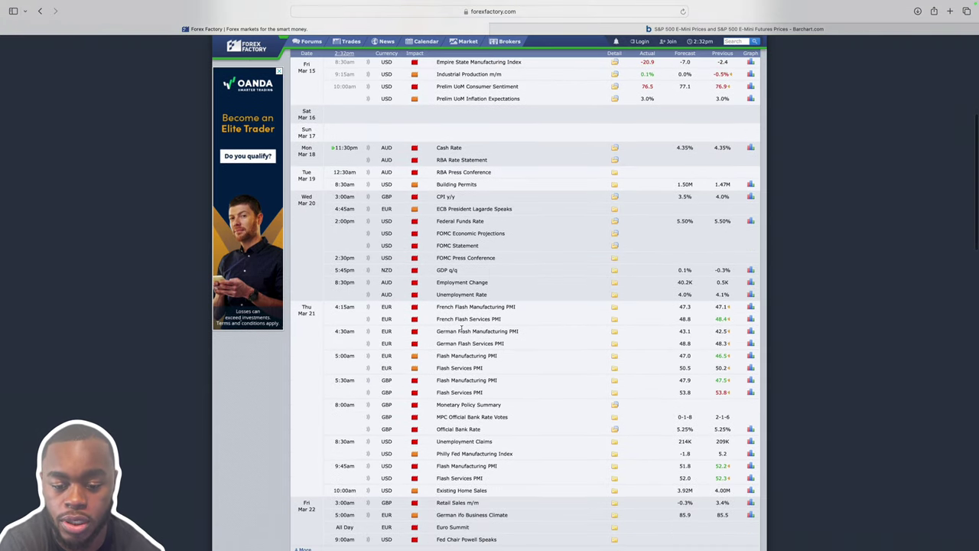
scroll(413, 290, "up", 5)
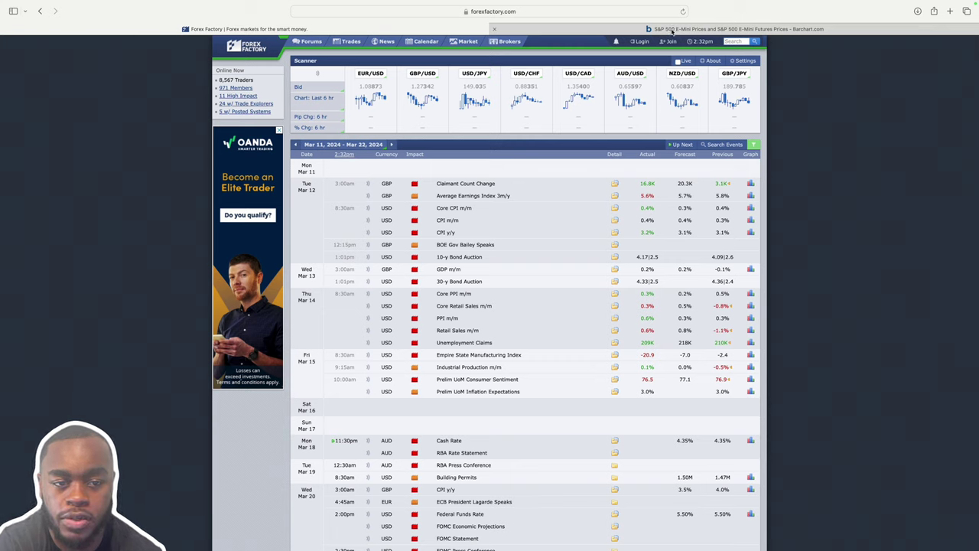
Step: Switch to the Barchart page and check the S&P 500 E-Mini futures contracts and their volumes
left_click(672, 31)
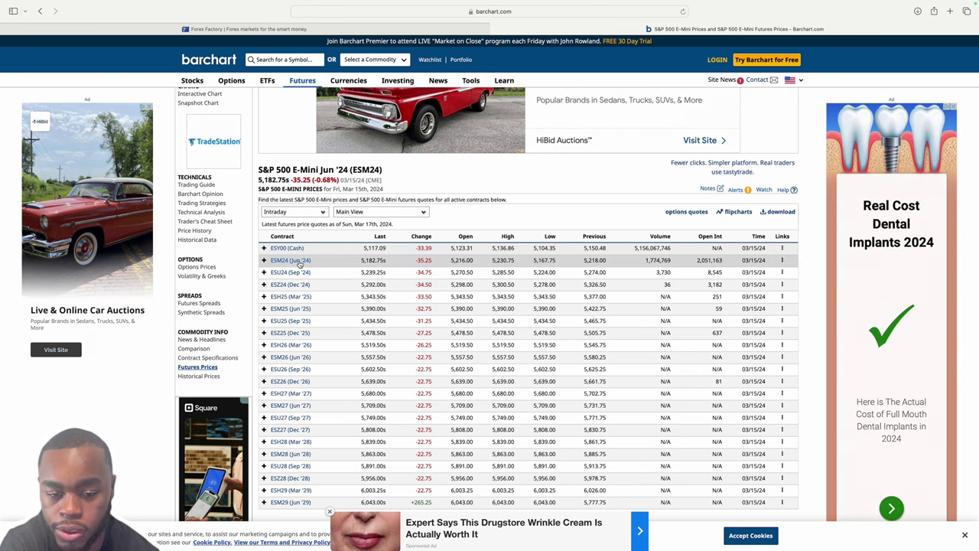
mouse_move(658, 239)
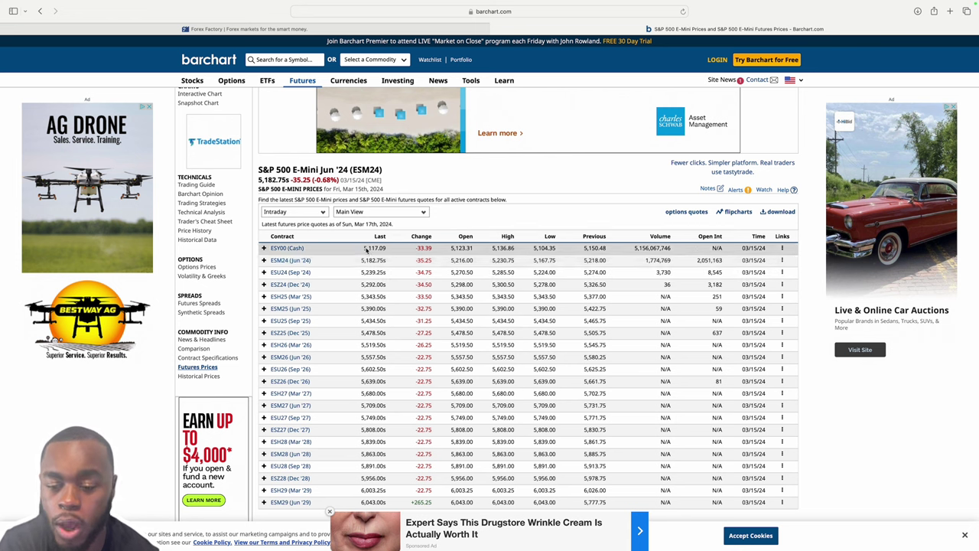
Step: Return to the Forex Factory page and review the calendar's event dates, currencies and impact levels
left_click(304, 30)
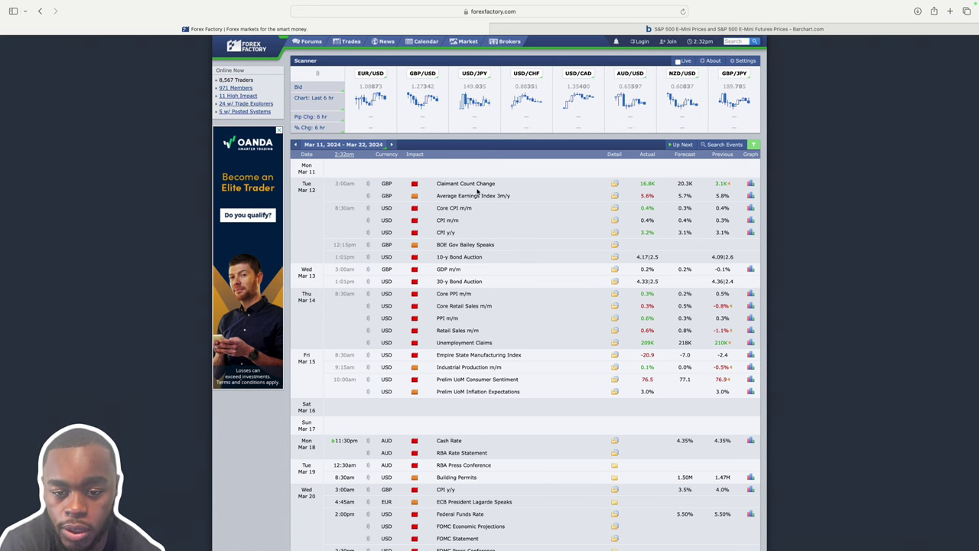
scroll(477, 191, "down", 1)
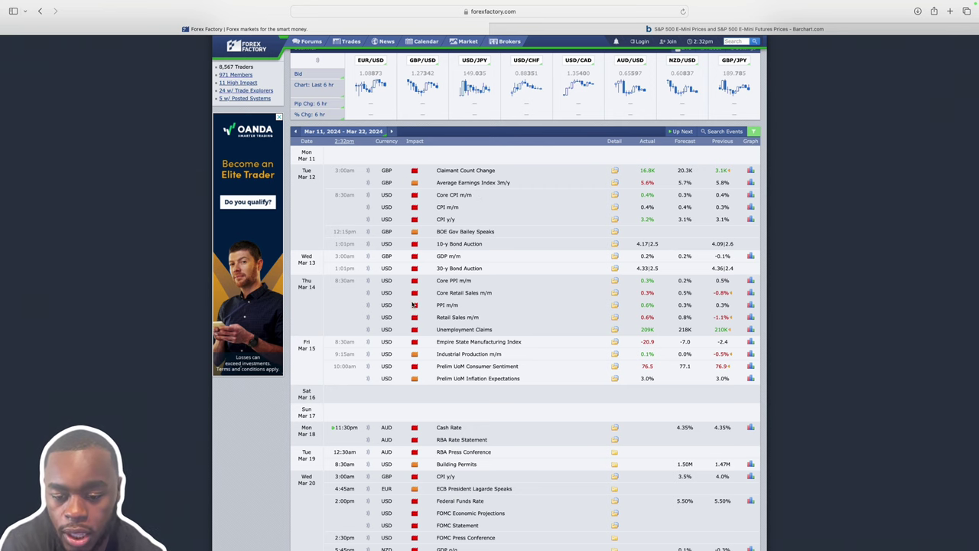
scroll(413, 306, "down", 1)
scroll(411, 312, "down", 1)
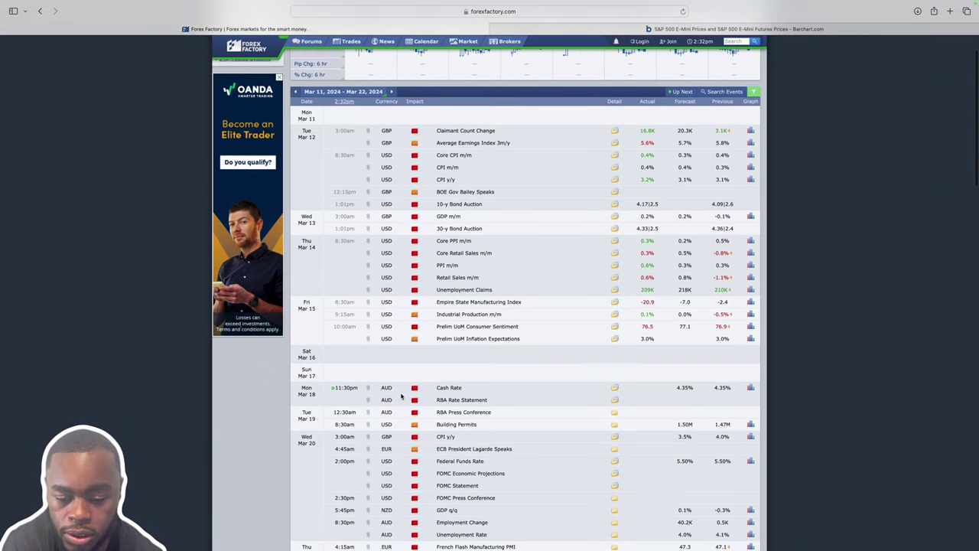
scroll(536, 235, "up", 3)
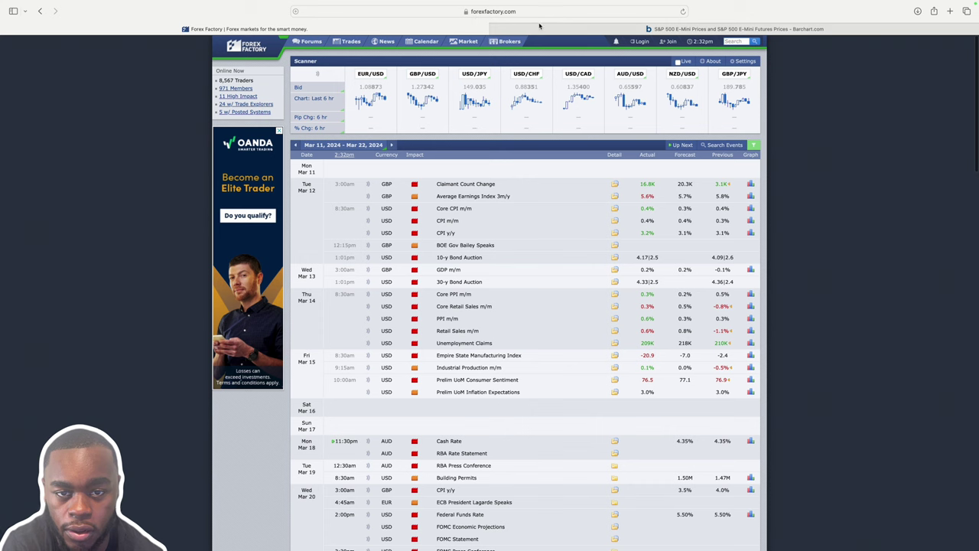
Step: Open the calendar filter, check its expected impact, event type and currency options, and apply it
left_click(753, 145)
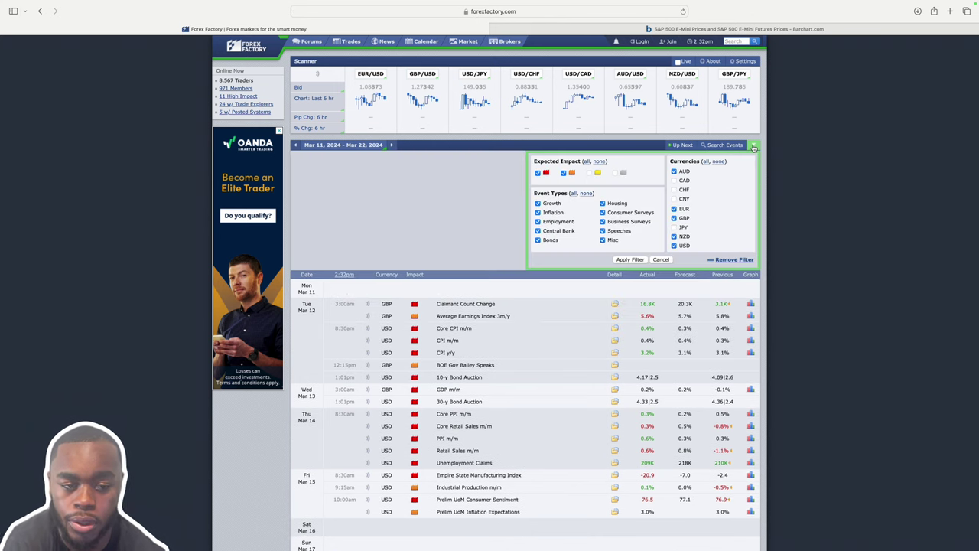
scroll(599, 176, "down", 1)
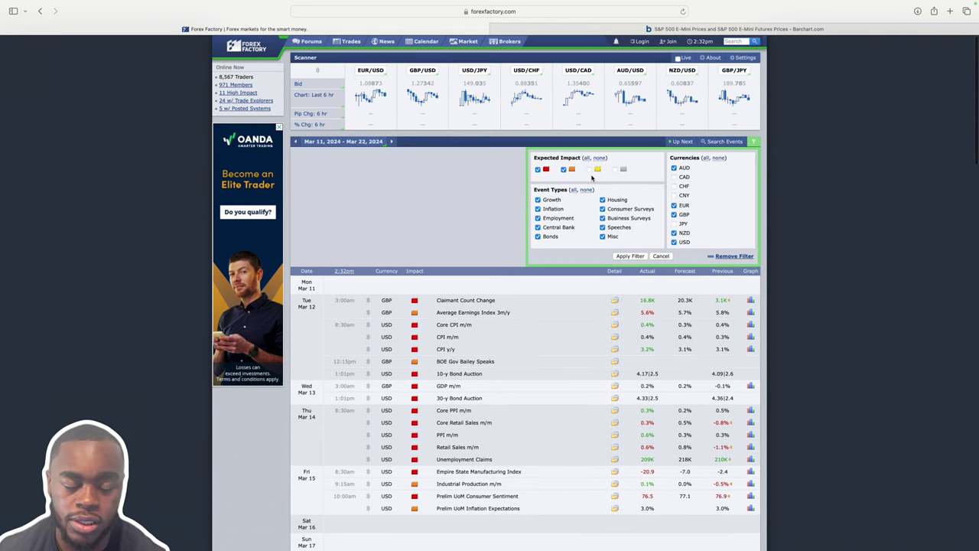
scroll(539, 177, "down", 1)
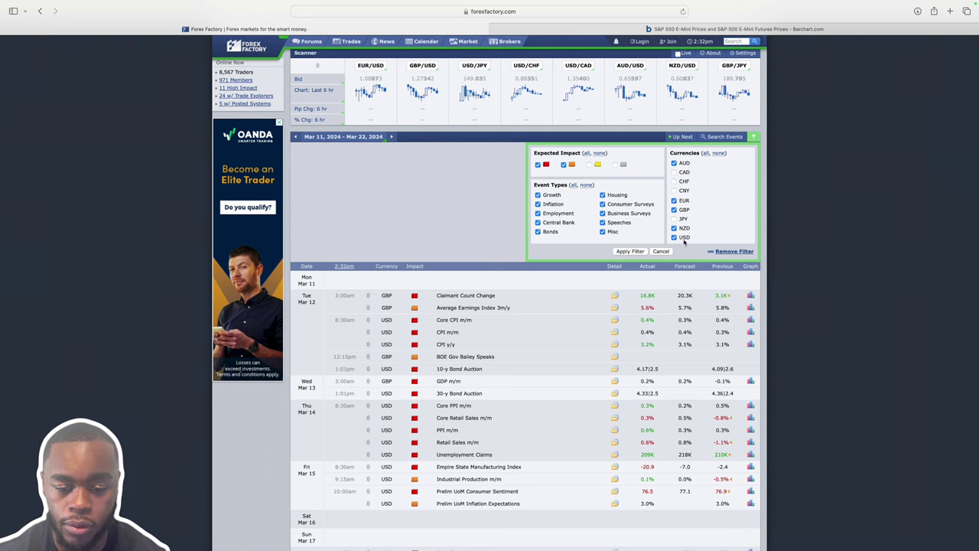
scroll(520, 312, "down", 1)
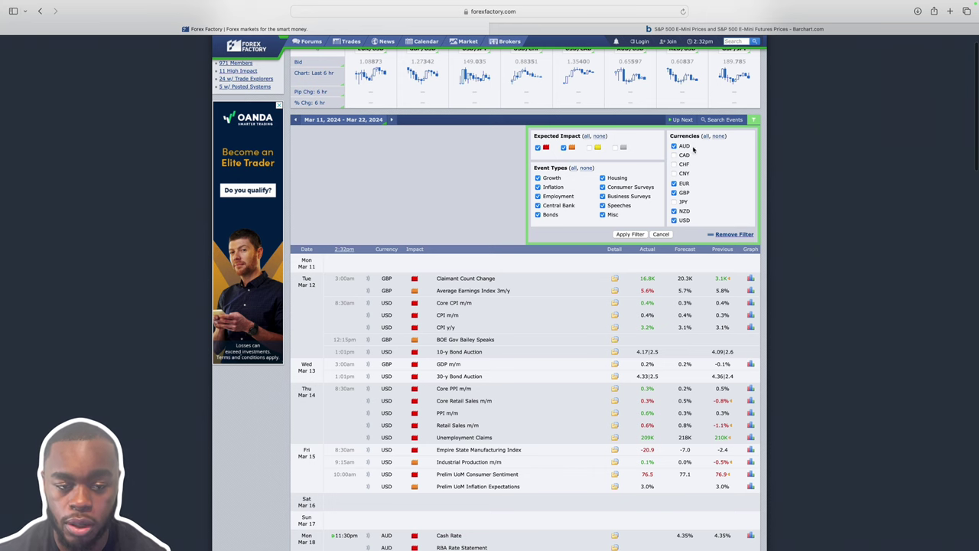
left_click(630, 234)
Step: Examine the multi-currency calendar events from March 11 through March 22, including their times, impact, forecast and previous values
scroll(413, 159, "down", 2)
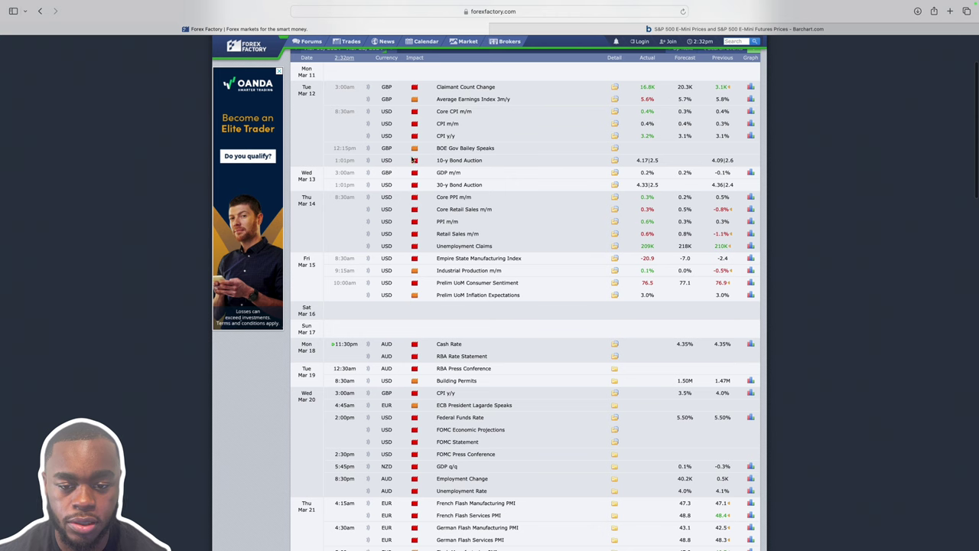
scroll(363, 216, "down", 2)
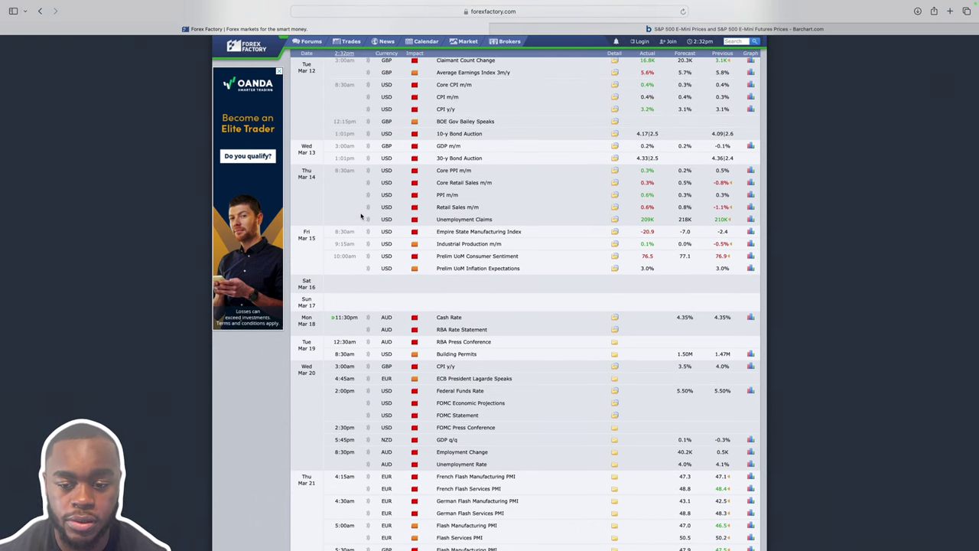
scroll(426, 218, "up", 1)
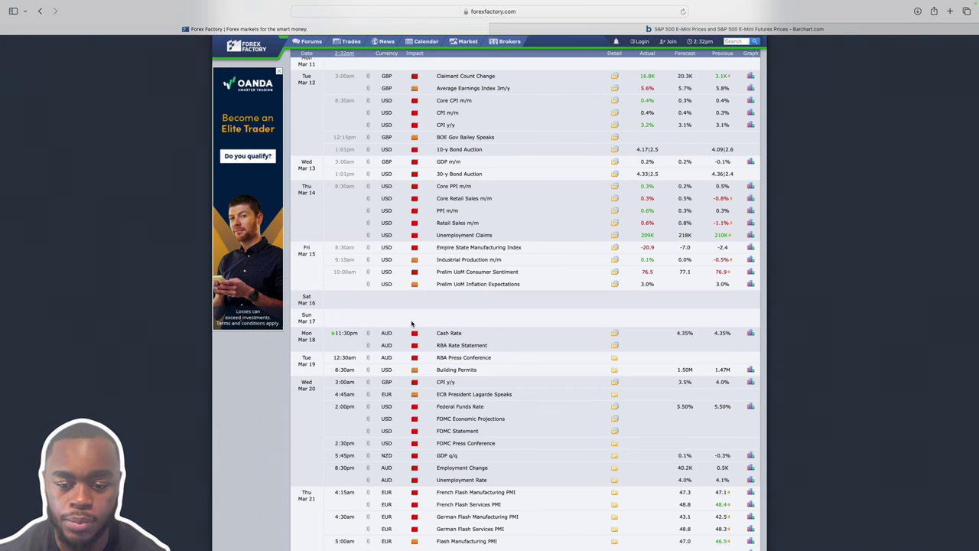
scroll(412, 324, "up", 2)
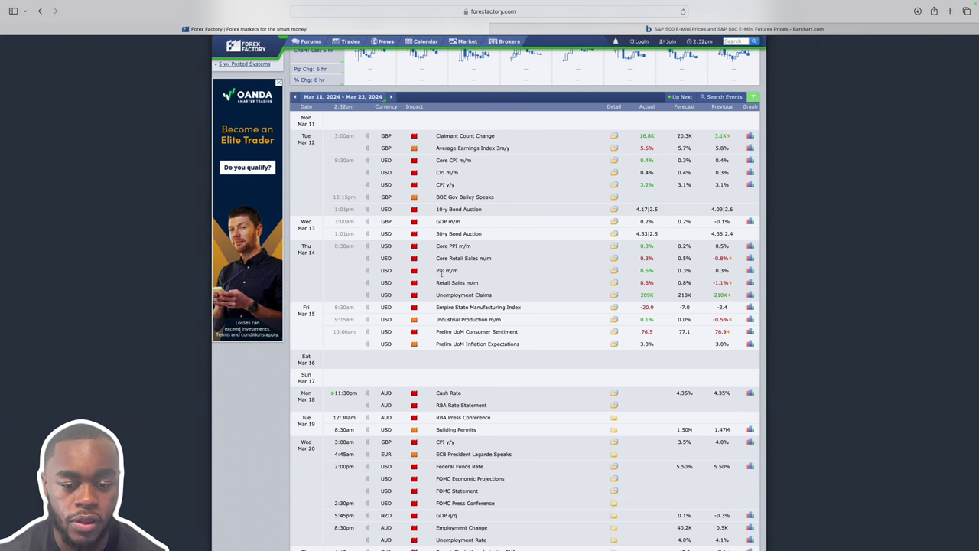
scroll(456, 276, "down", 1)
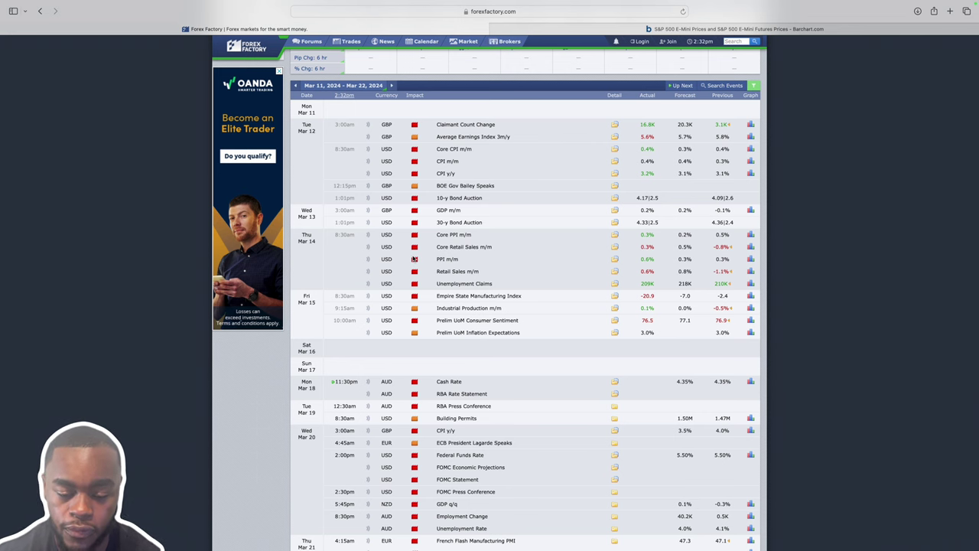
scroll(413, 259, "down", 5)
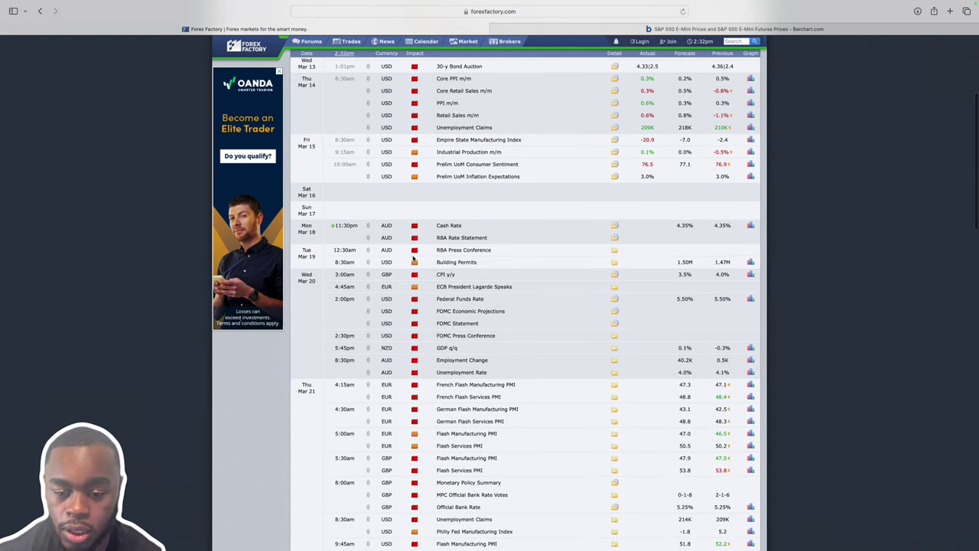
scroll(413, 259, "down", 4)
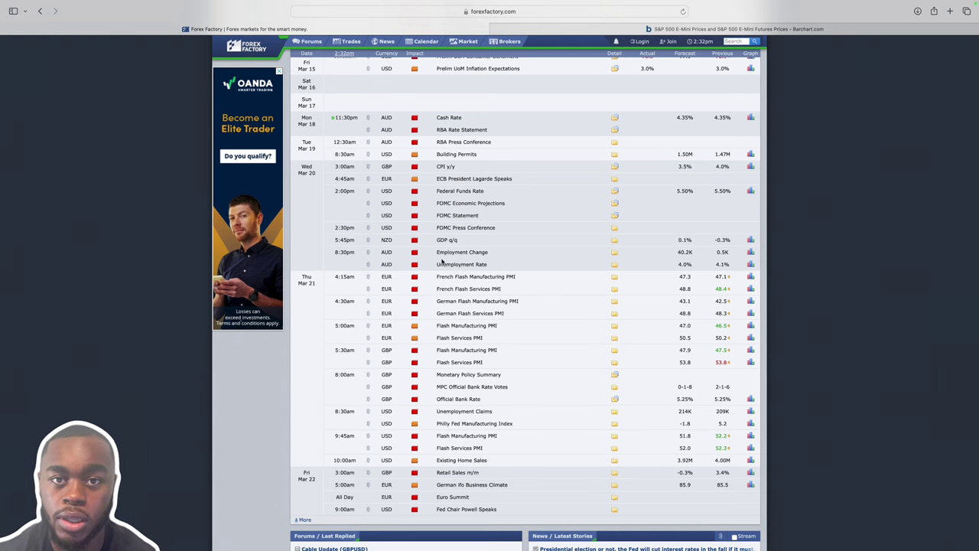
scroll(523, 197, "down", 1)
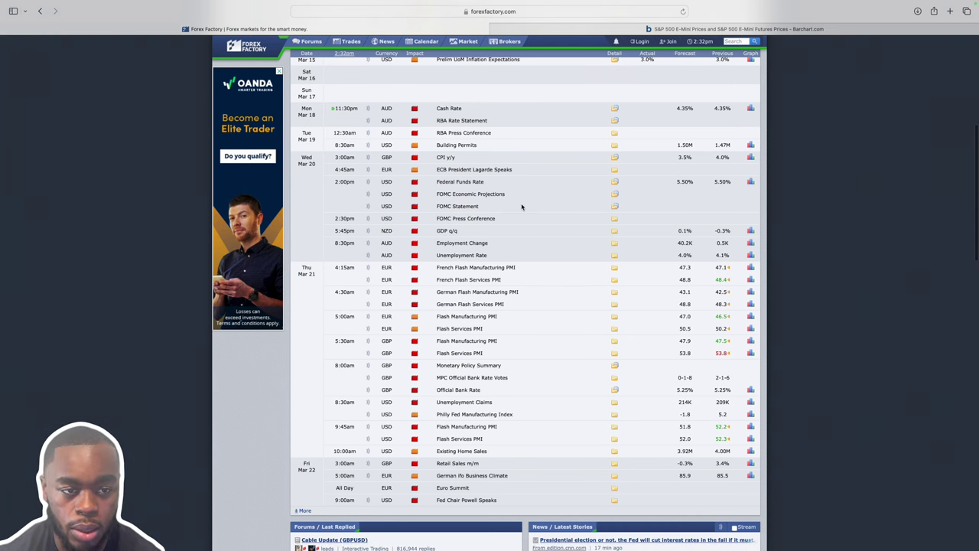
scroll(464, 236, "up", 10)
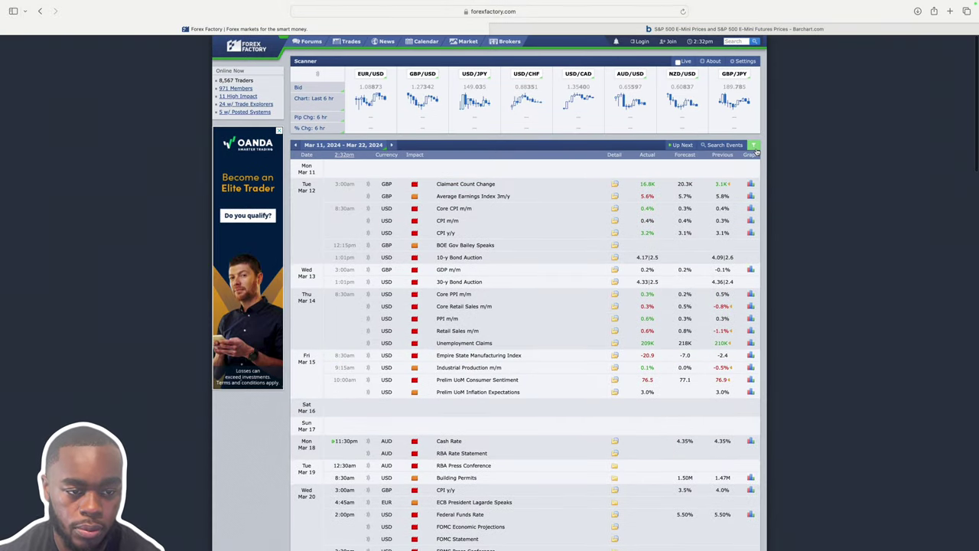
Step: Filter the calendar to USD events only by excluding the AUD, EUR, GBP and NZD currencies
left_click(753, 145)
left_click(674, 209)
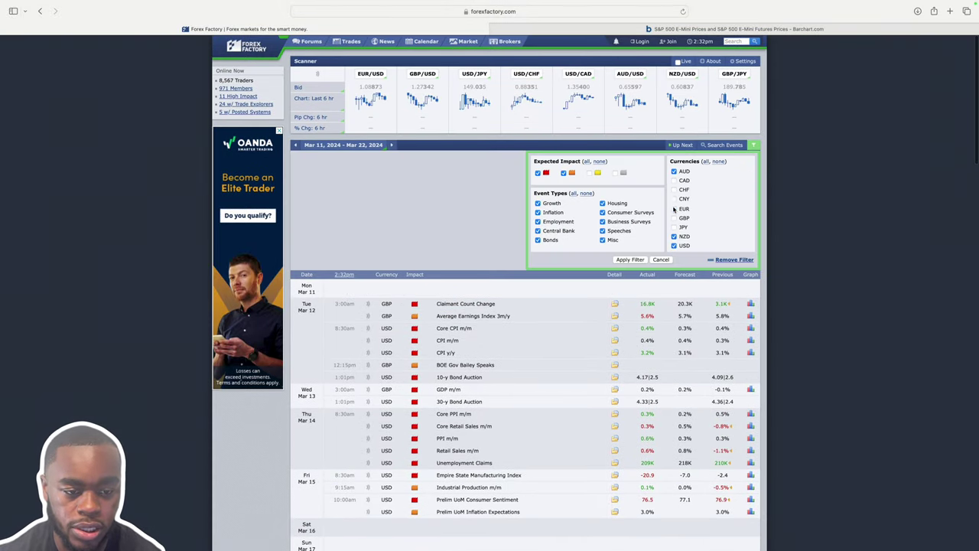
left_click(674, 169)
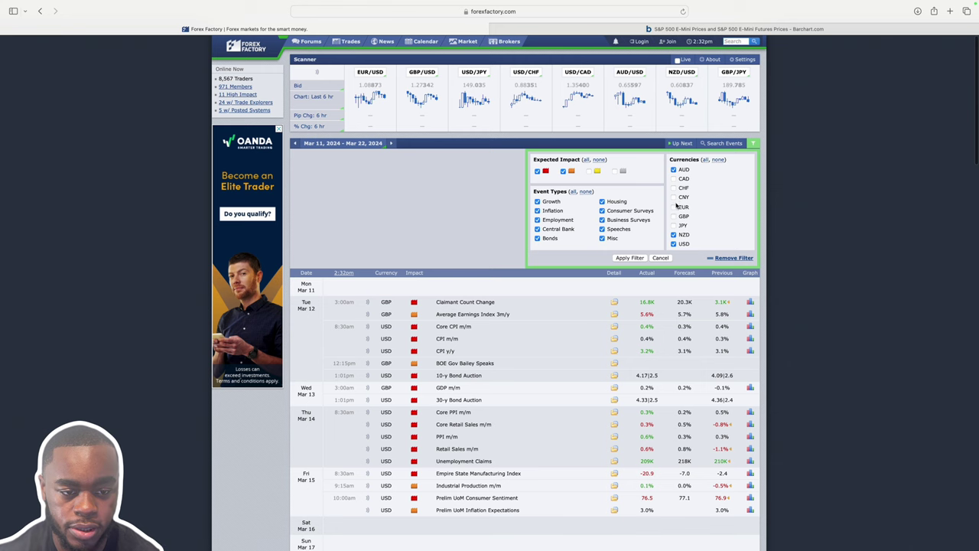
left_click(630, 256)
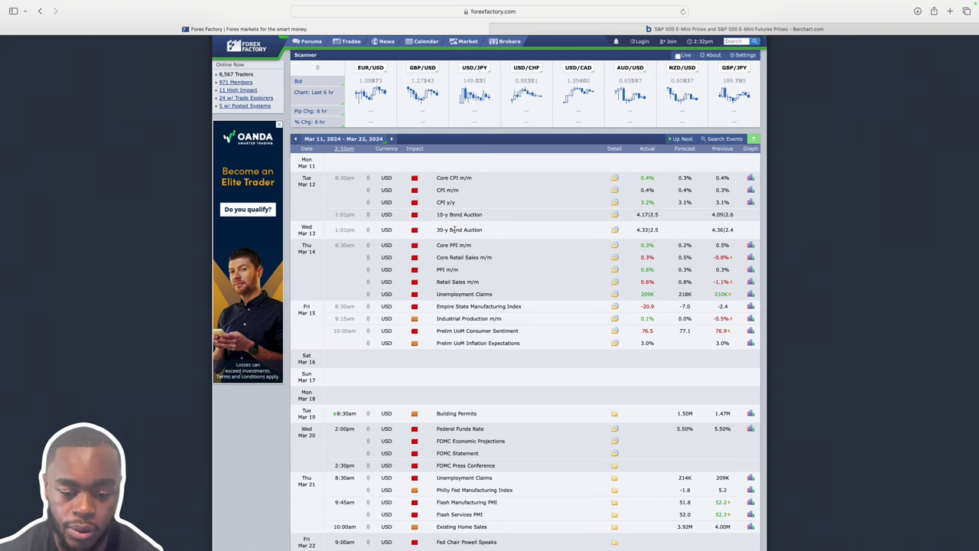
Step: Examine the USD events for March 18 to 22, including Building Permits, the FOMC releases and the Flash PMIs
scroll(454, 230, "down", 5)
scroll(457, 231, "up", 2)
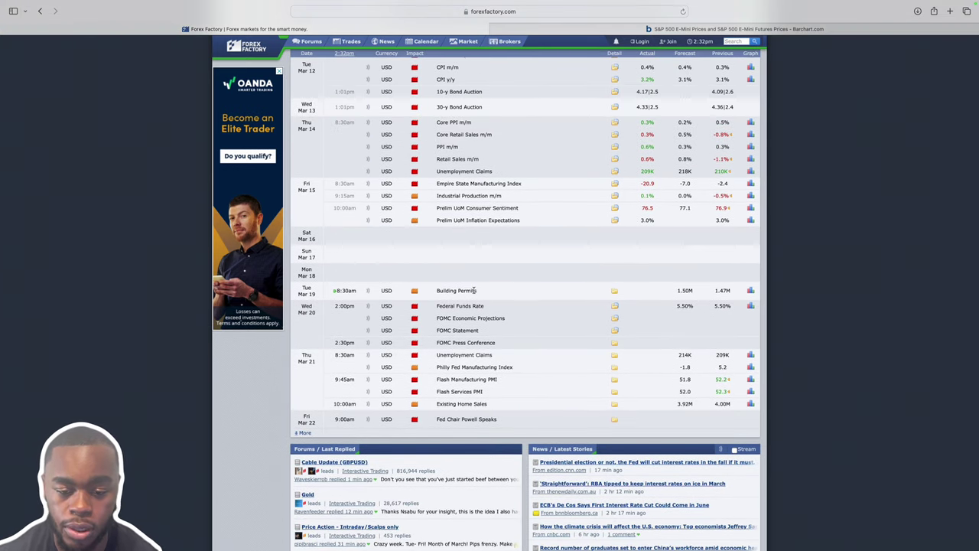
scroll(474, 293, "down", 1)
scroll(474, 292, "down", 1)
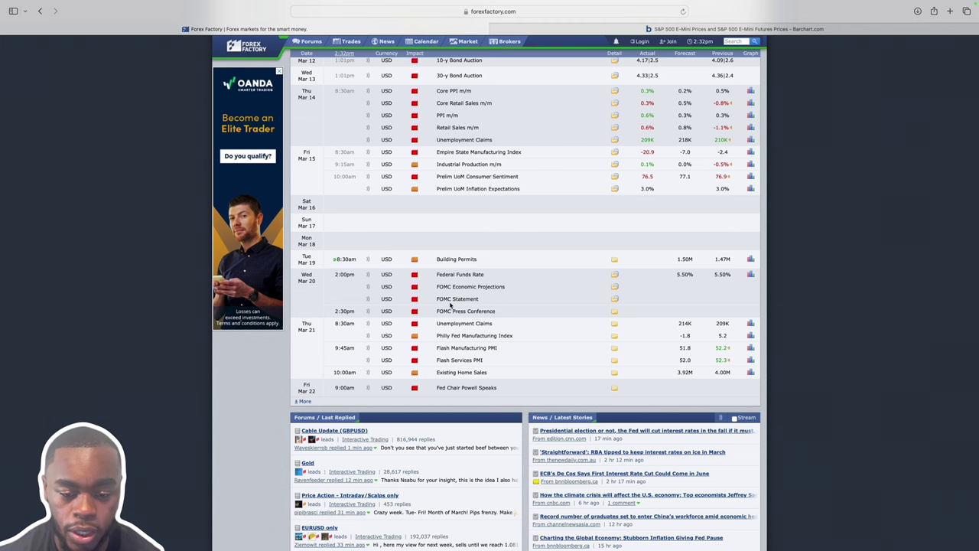
scroll(425, 307, "down", 1)
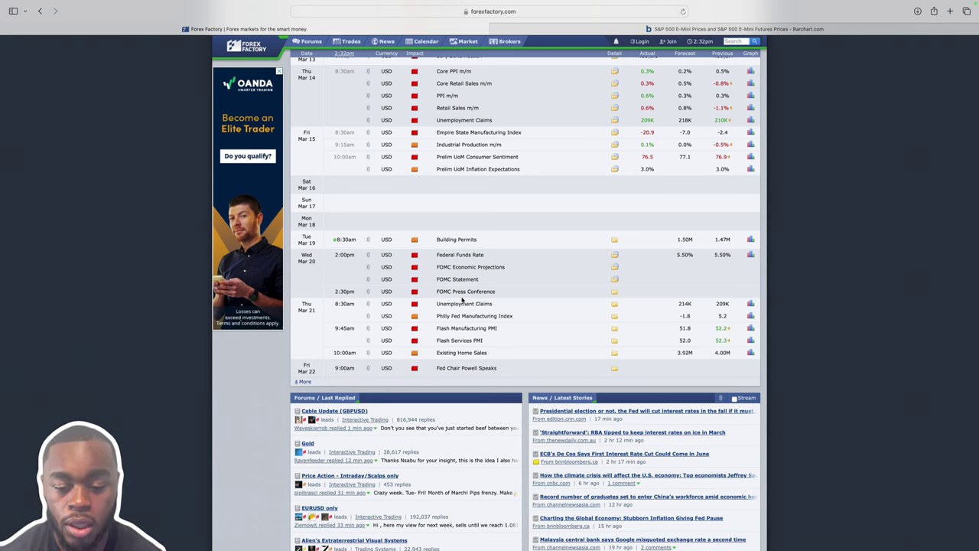
scroll(462, 300, "up", 1)
scroll(462, 301, "up", 1)
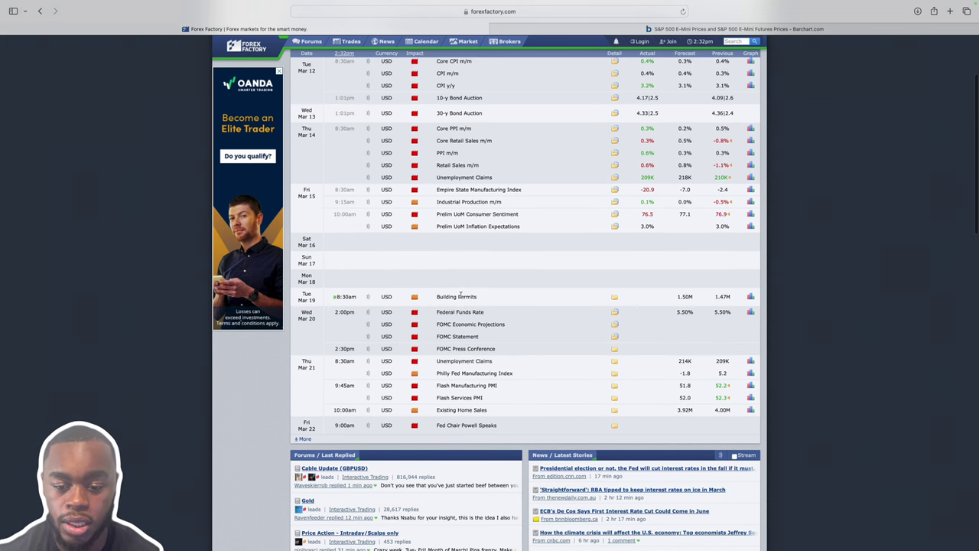
scroll(390, 123, "up", 3)
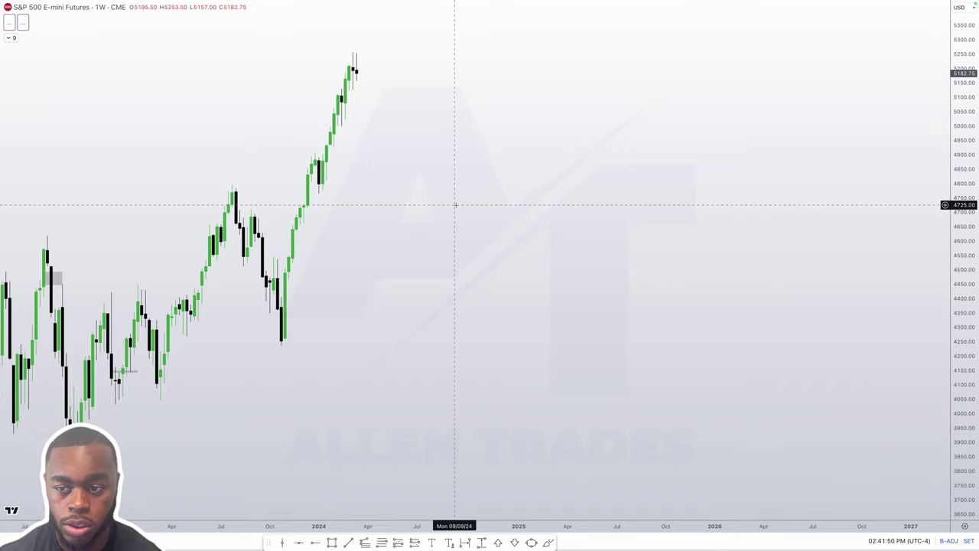
Step: Switch to TradingView and examine the latest candles on the weekly S&P 500 E-mini Futures chart
scroll(453, 203, "down", 3)
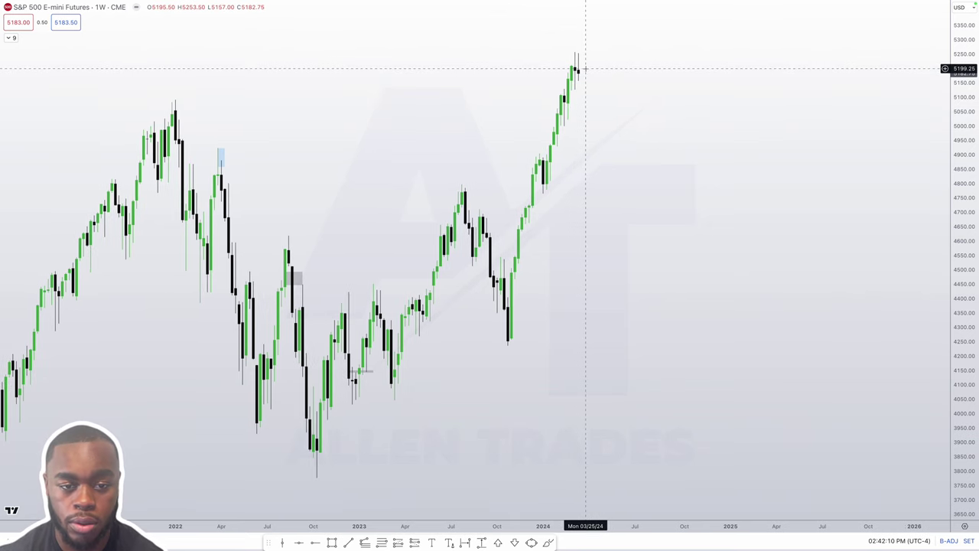
scroll(579, 71, "up", 5)
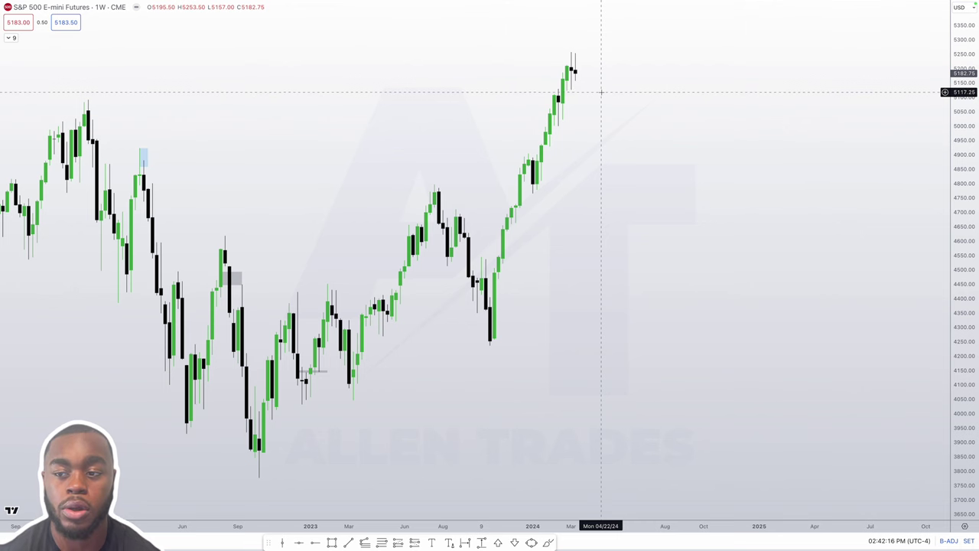
scroll(520, 68, "up", 1)
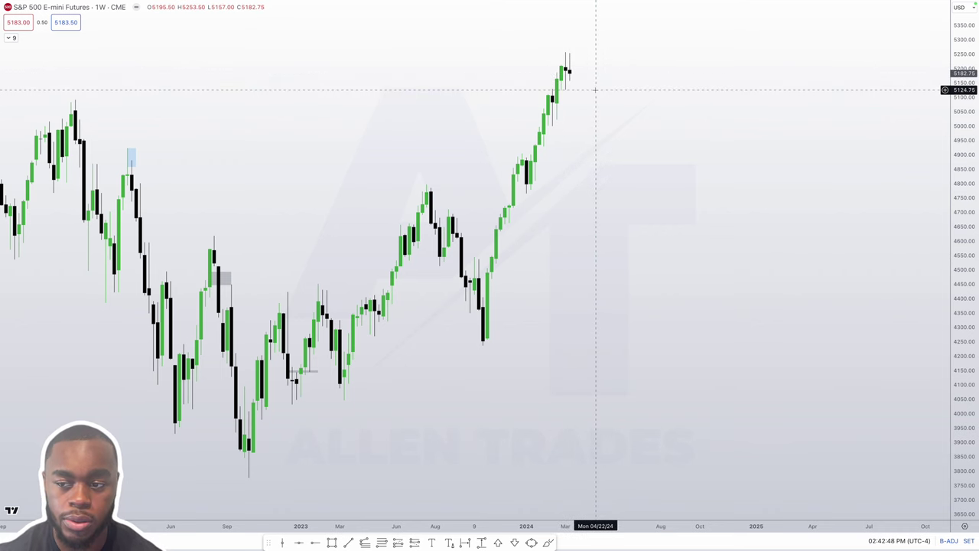
scroll(621, 128, "down", 1)
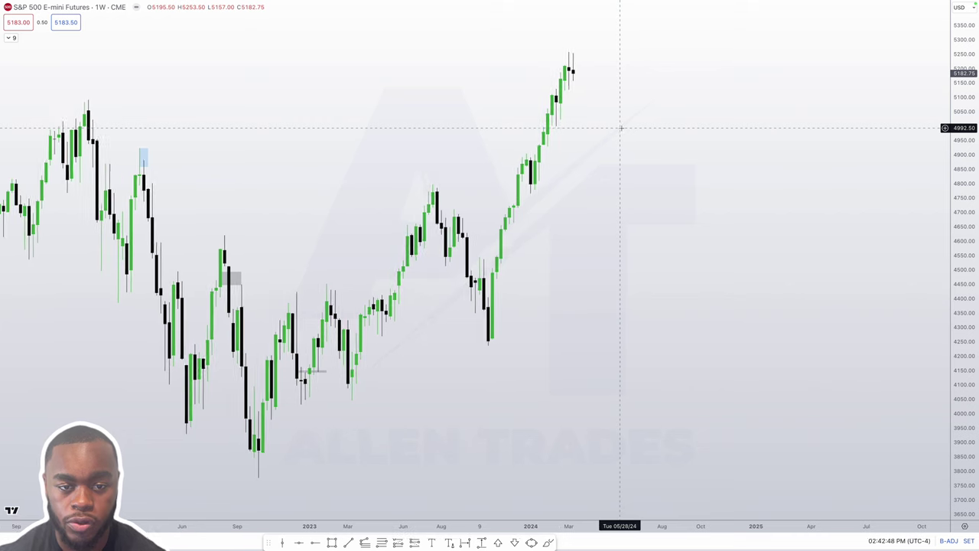
scroll(621, 128, "up", 2)
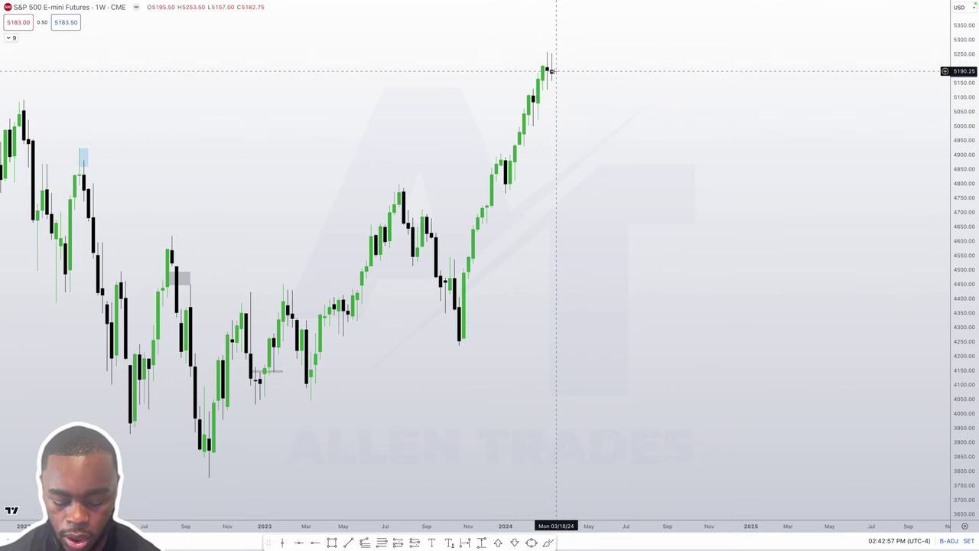
Step: Switch to the daily interval and draw a Fib retracement on the March 8 candle's upper wick, between 5221.75 and 5257.25
type("1D")
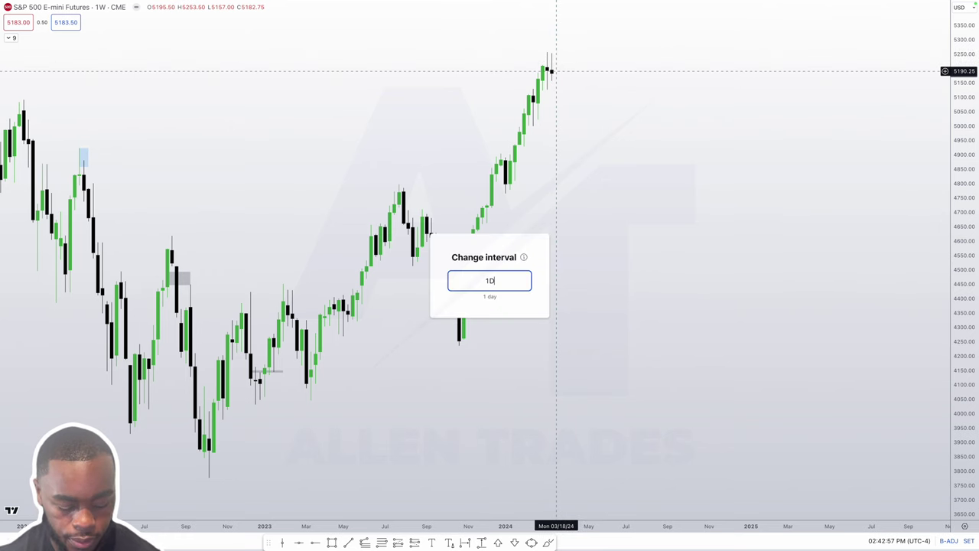
key("Return")
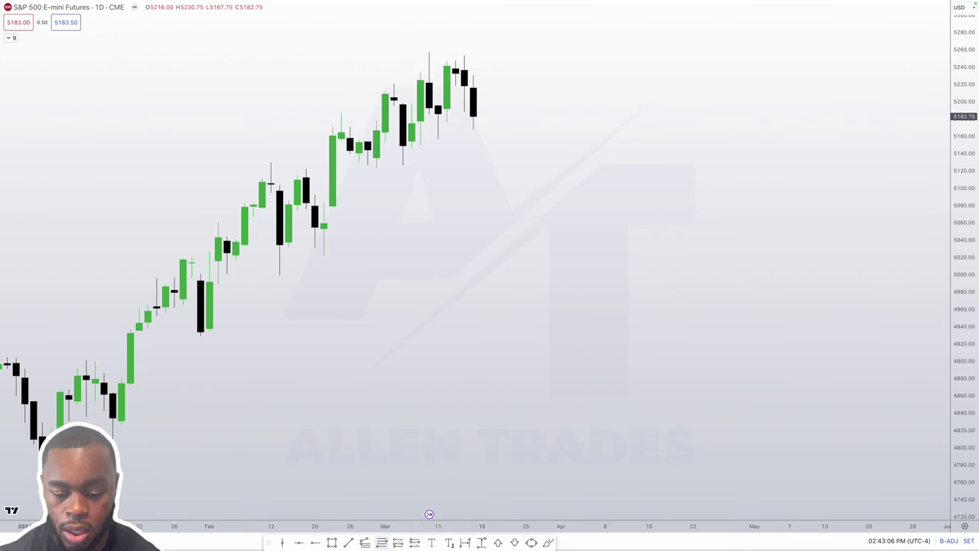
left_click(381, 543)
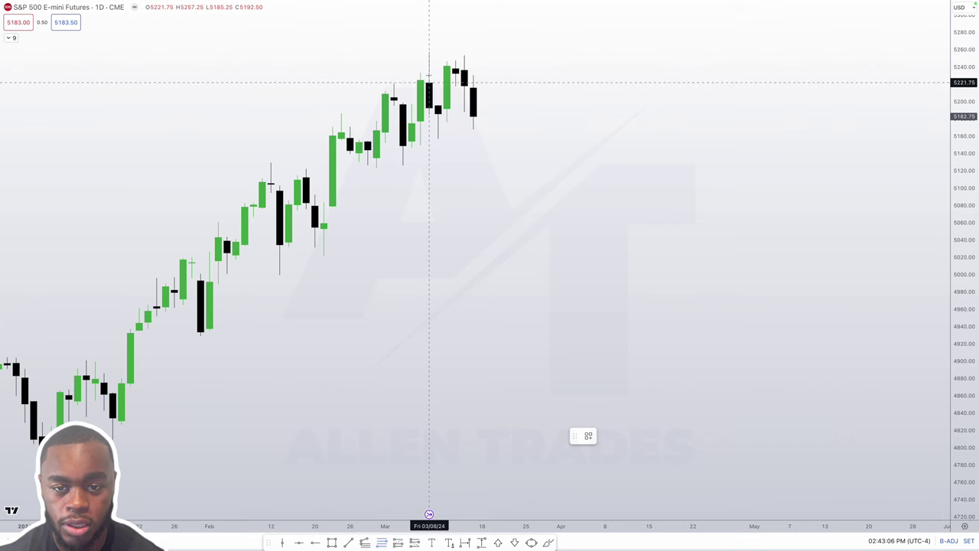
left_click(428, 61)
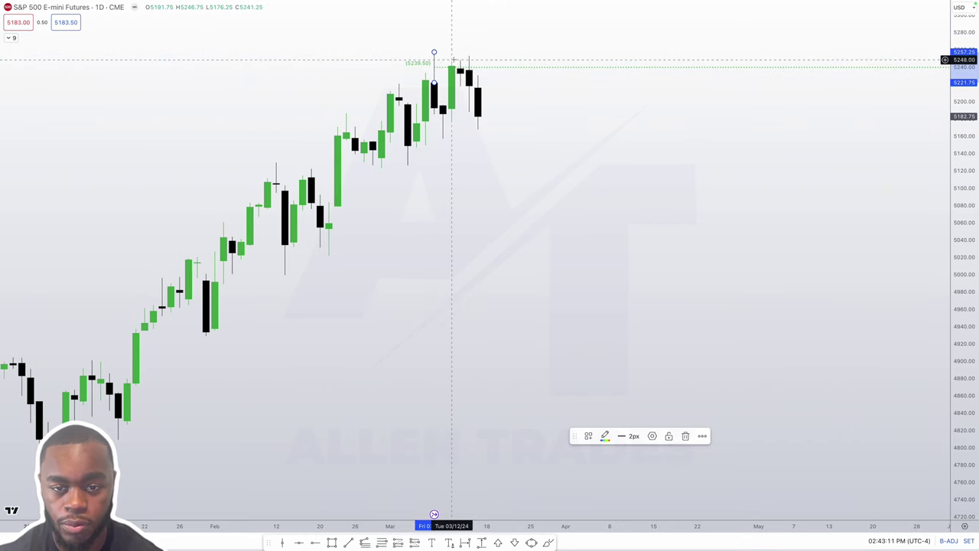
left_click(478, 53)
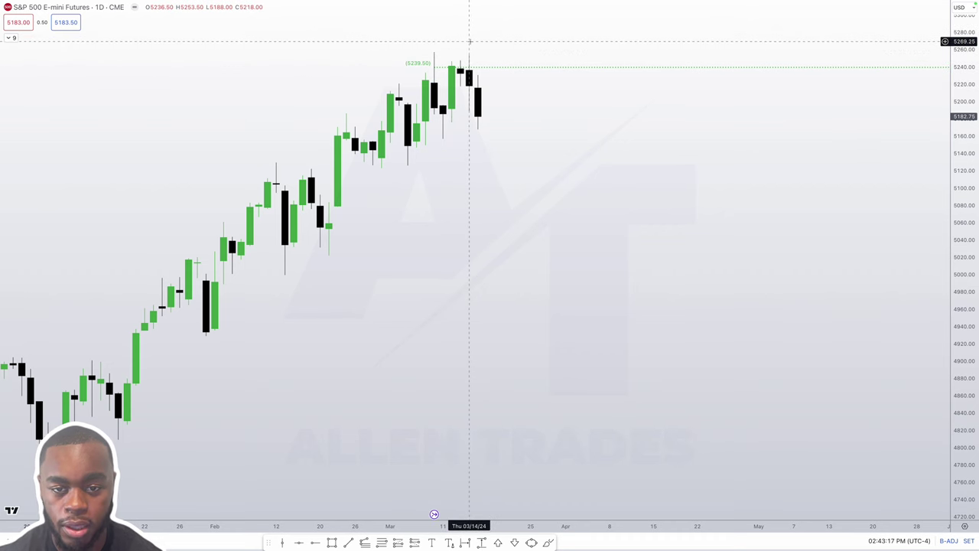
Step: Switch the chart to NASDAQ 100 E-mini Futures and remove all of its drawings
type("NQ")
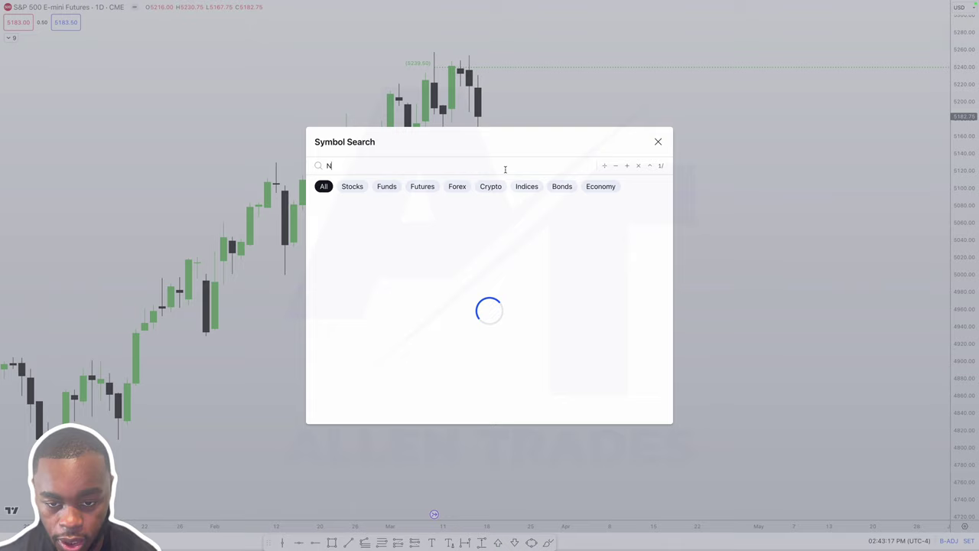
left_click(430, 206)
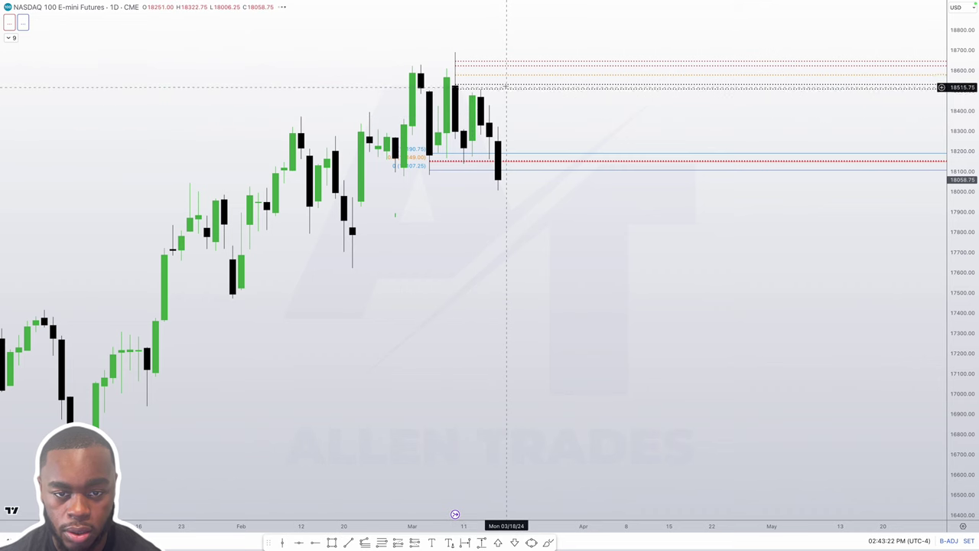
right_click(526, 123)
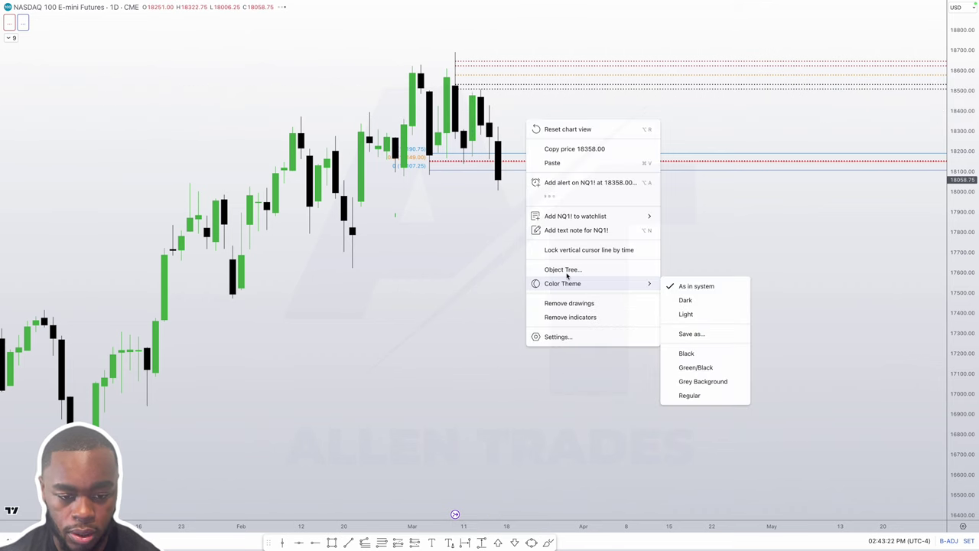
left_click(568, 320)
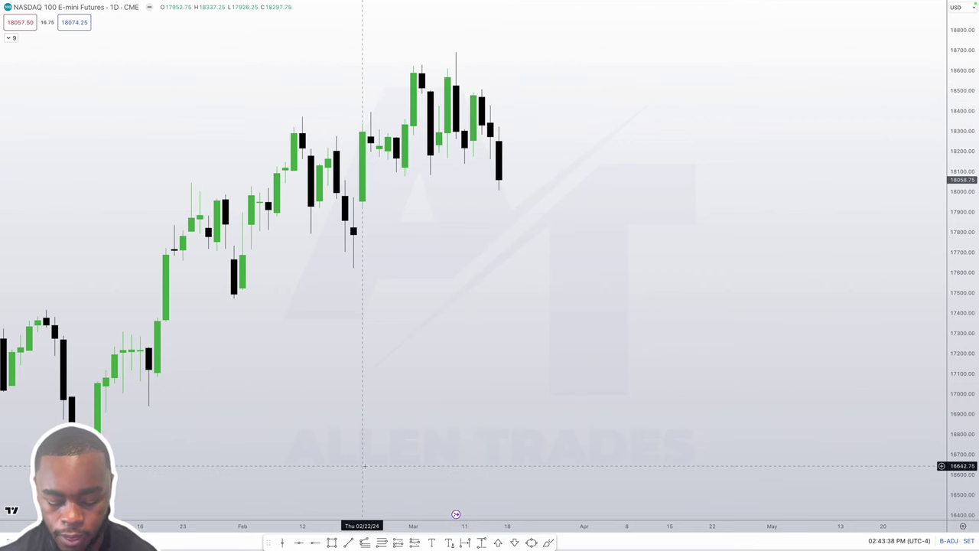
Step: Return the chart to S&P 500 E-mini Futures (ES)
type("ES")
key("Down")
key("Return")
type("ES")
key("Return")
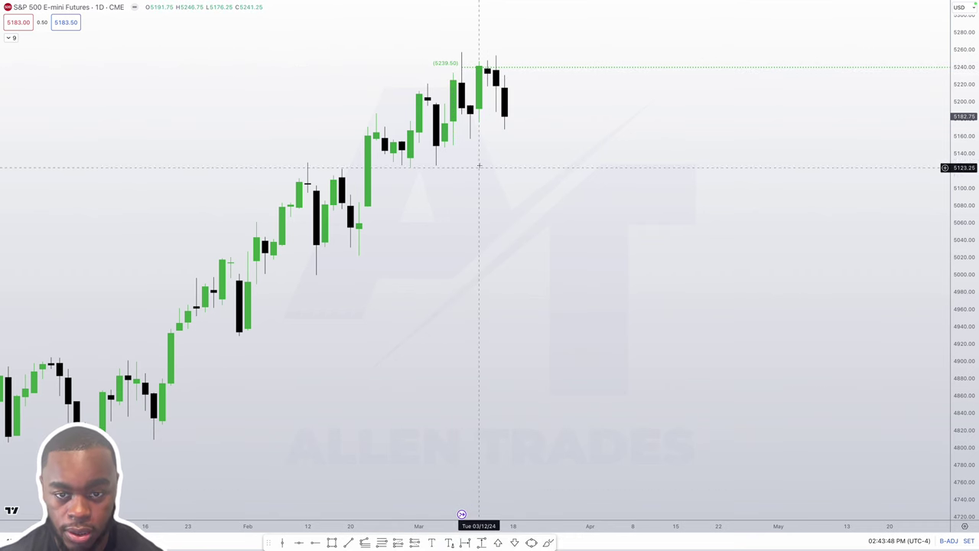
Step: Apply the saved template with levels at 5248.50, 5239.50 and 5230.75 to the Fib on the March 8 wick
left_click(462, 69)
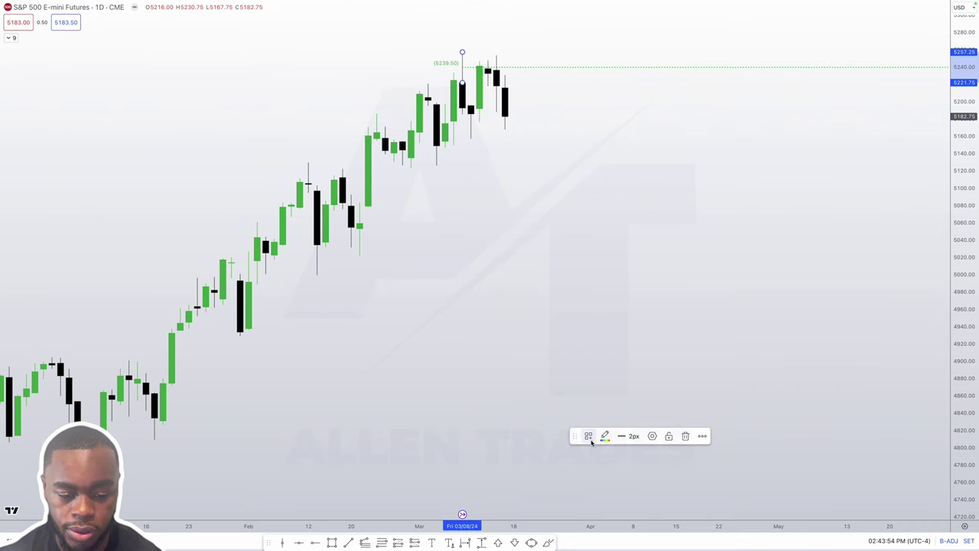
left_click(588, 435)
left_click(599, 451)
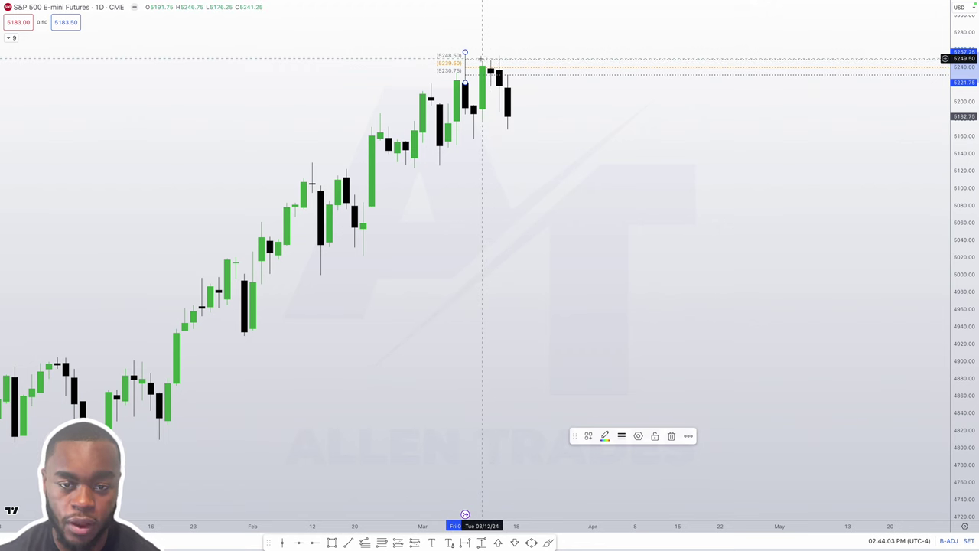
scroll(485, 73, "down", 1)
scroll(483, 78, "left", 3)
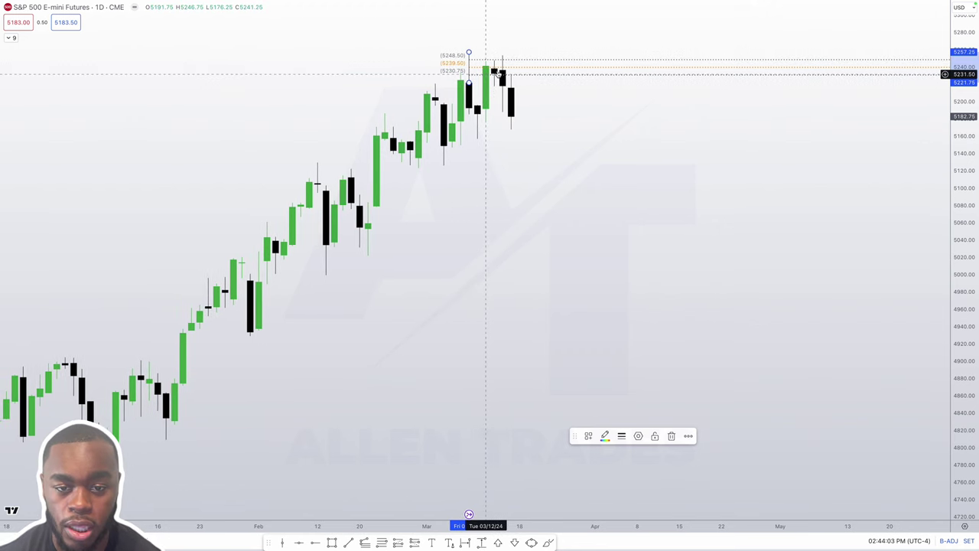
left_click(601, 153)
Step: Switch to the 4-hour interval and place horizontal rays at 5221.00 and 5228.00 from the March 12 candles
scroll(476, 69, "right", 1)
type("4")
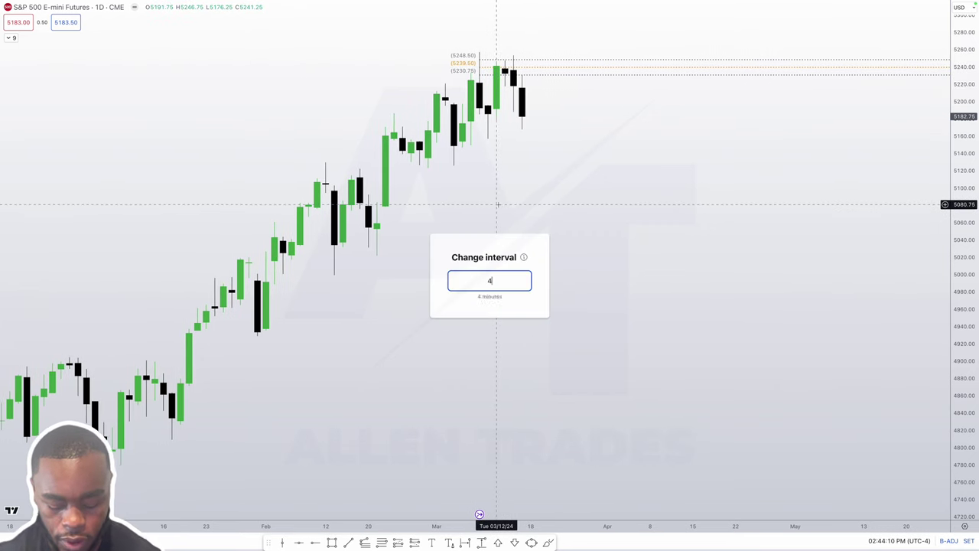
type("H")
key("Return")
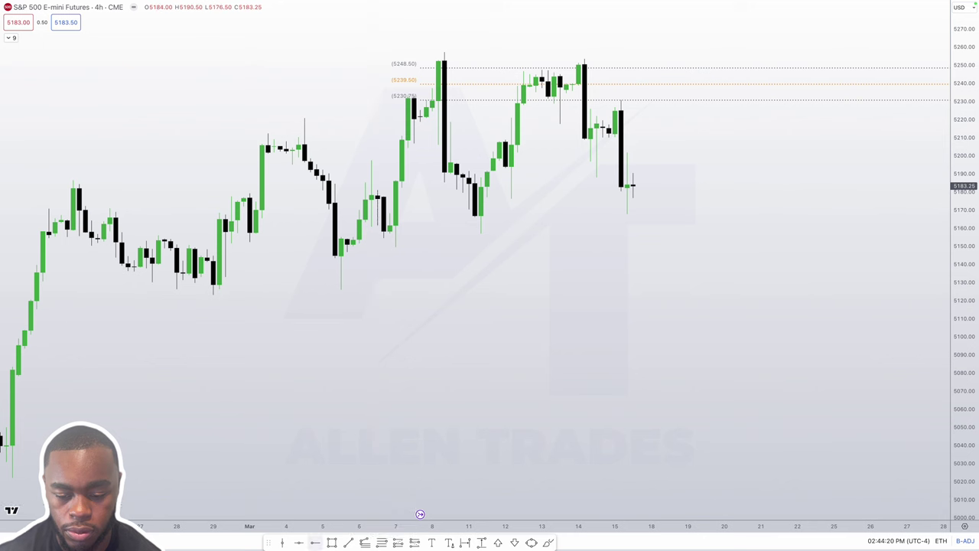
left_click(313, 545)
left_click(511, 116)
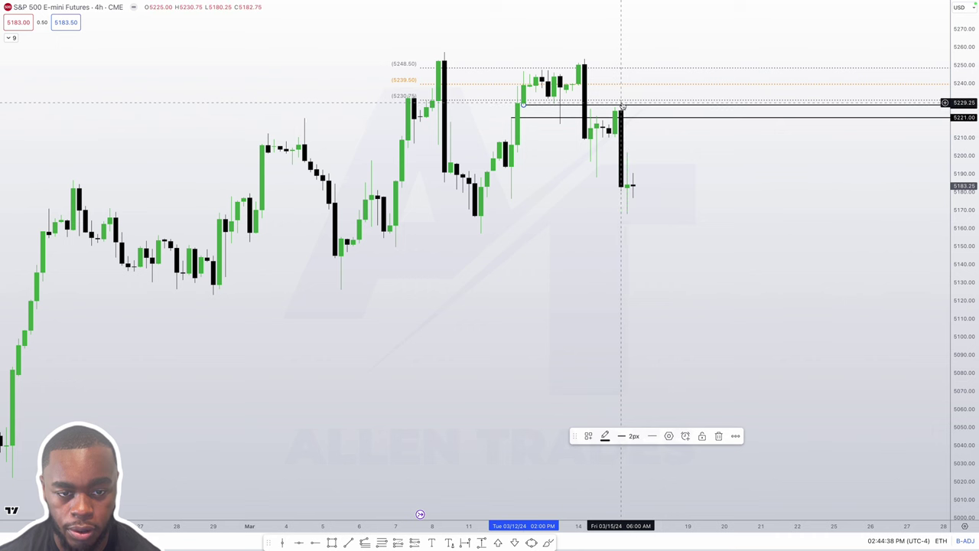
left_click(621, 46)
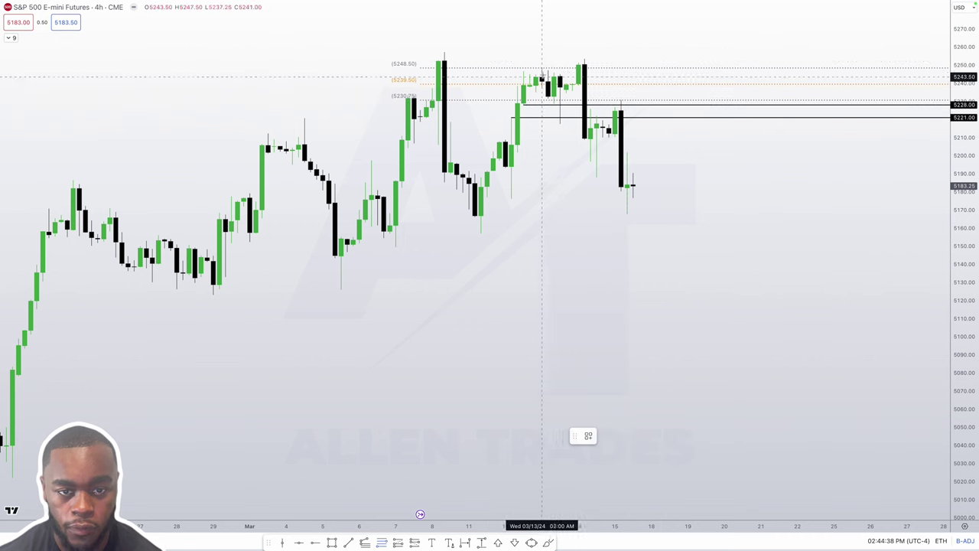
Step: Draw a Fib retracement over the March 14 drop from 5253.50 to 5188.00 and apply the OTE template
left_click(596, 176)
left_click(587, 436)
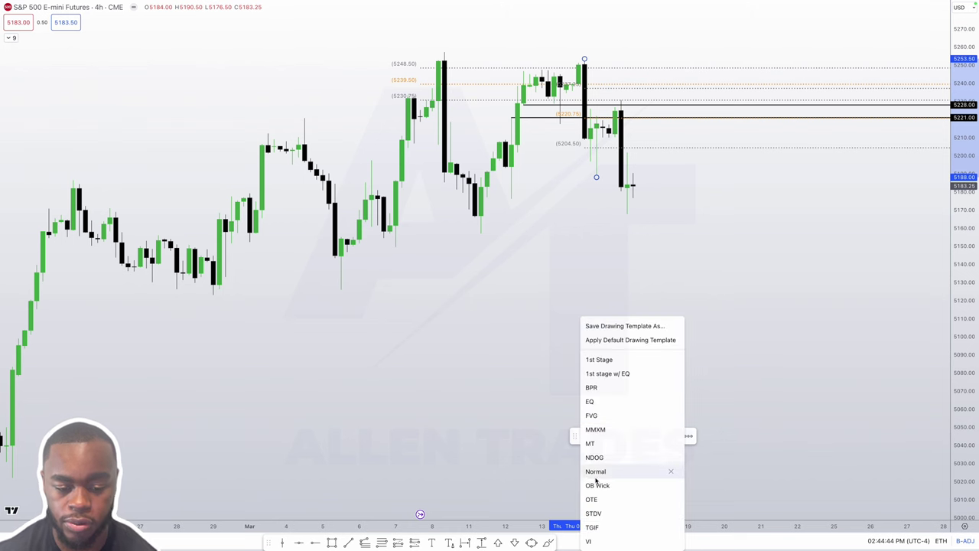
left_click(604, 498)
Step: Draw a rectangle between 5228.50 and 5239.75 starting on March 14 and extend it to about March 18
scroll(498, 275, "up", 3)
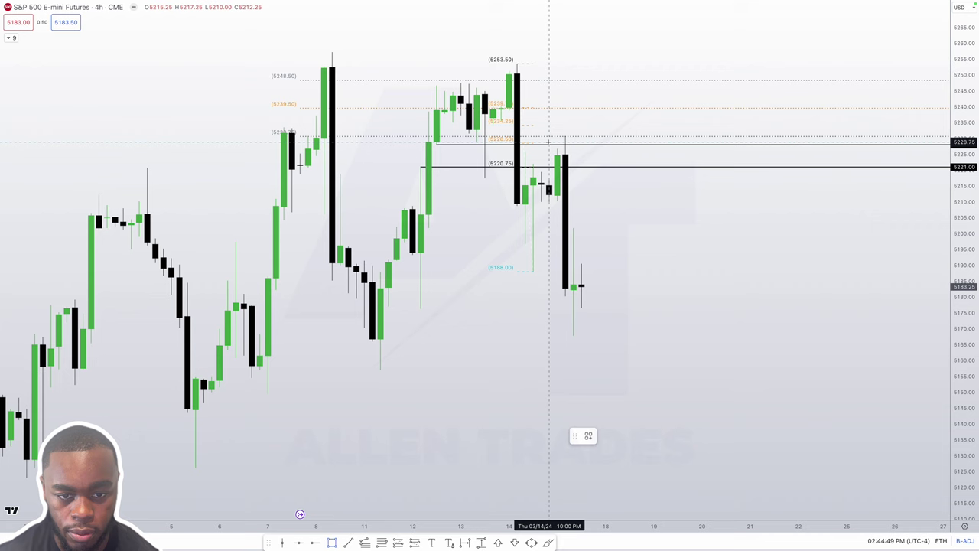
left_click(548, 143)
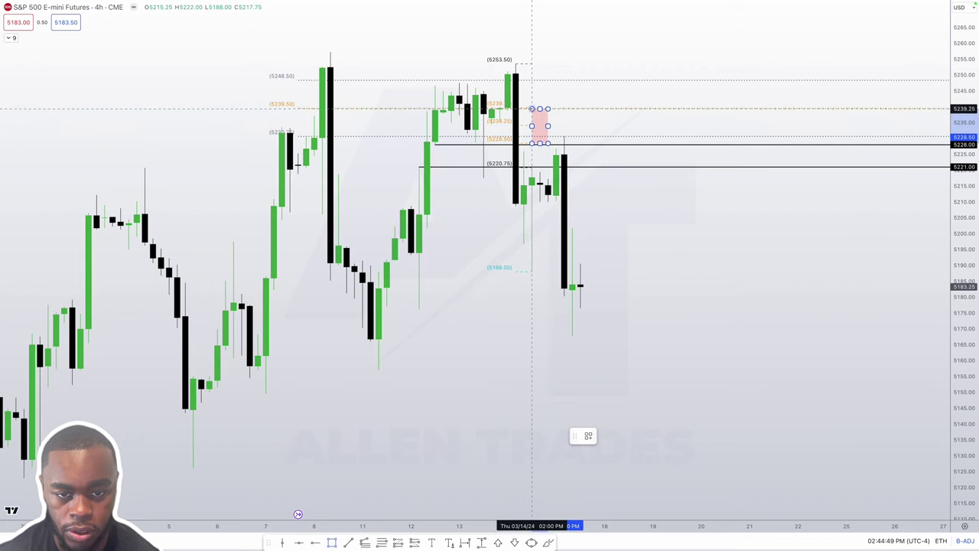
left_click(532, 109)
left_click_drag(548, 125, 612, 199)
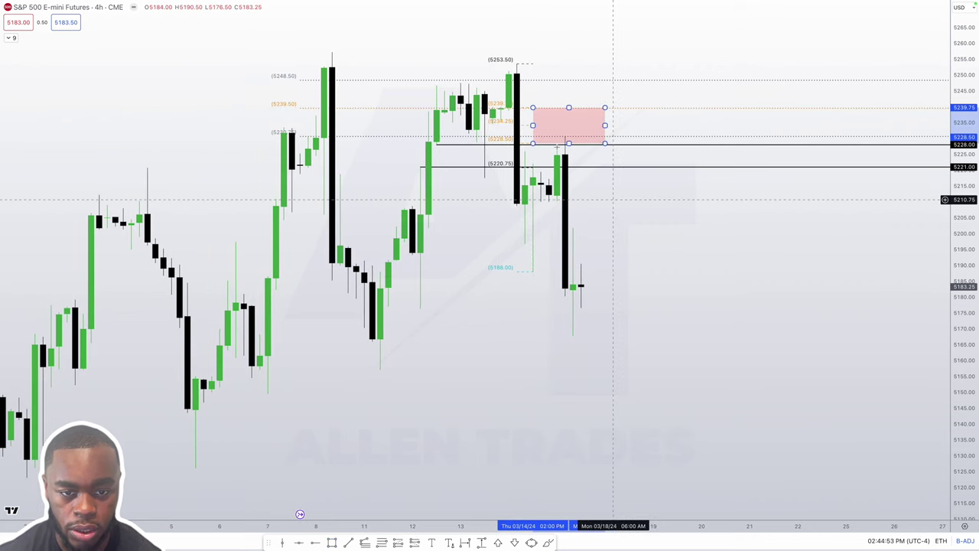
left_click(613, 199)
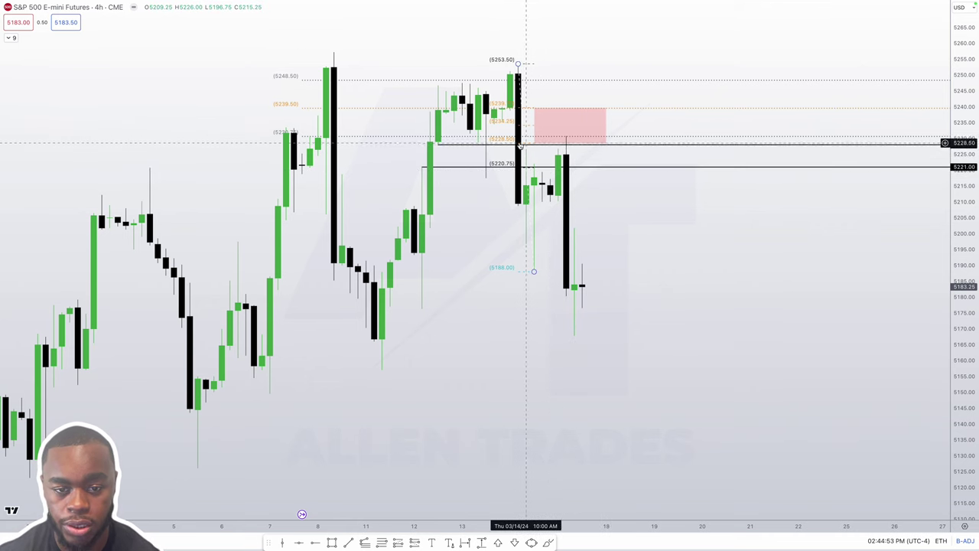
Step: Delete the OTE Fib, the pink rectangle and the two black horizontal rays from the 4-hour chart
left_click(492, 140)
key("Delete")
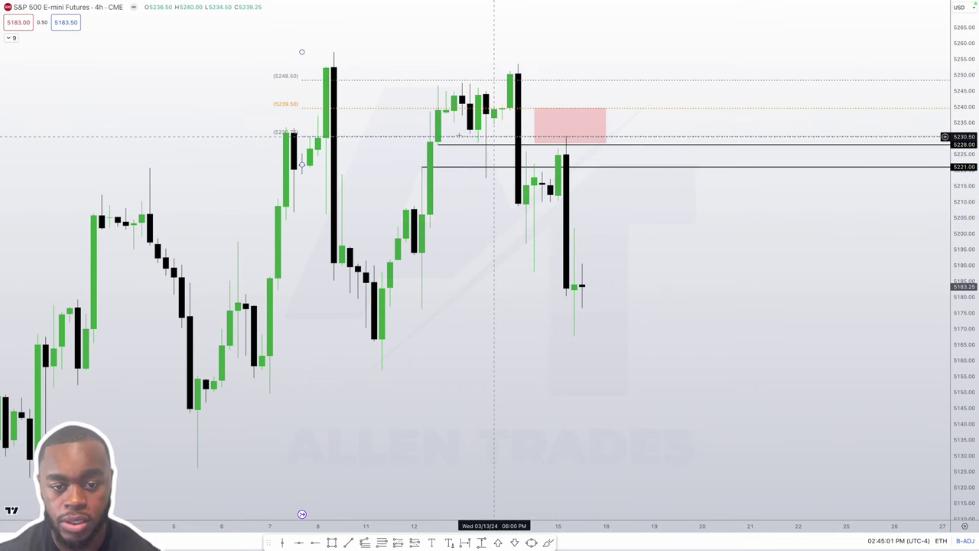
scroll(497, 161, "down", 2)
scroll(503, 184, "down", 3)
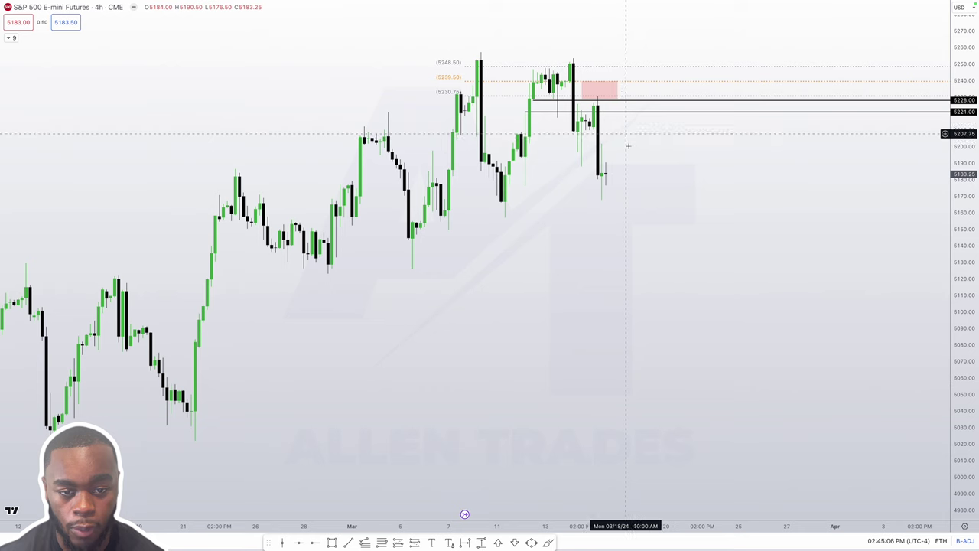
scroll(591, 130, "up", 3)
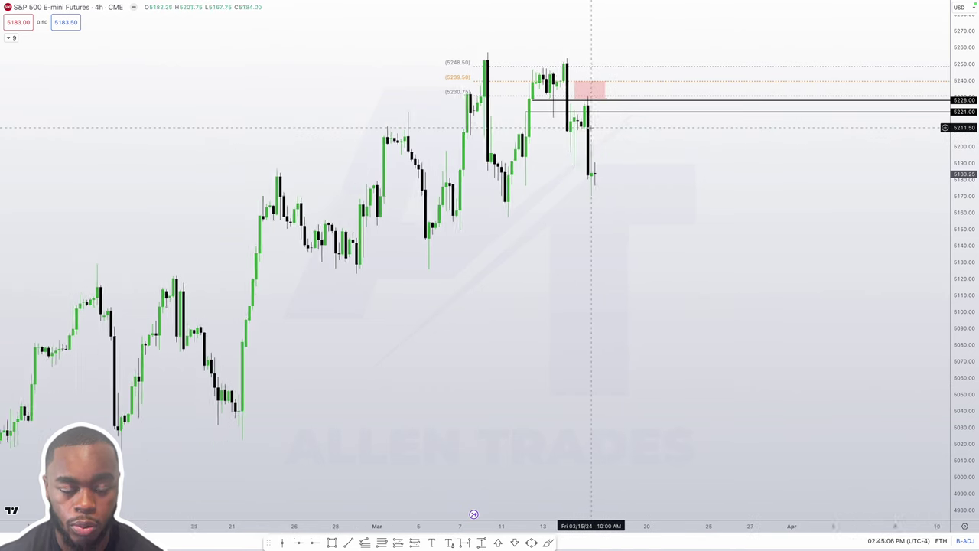
left_click(600, 89)
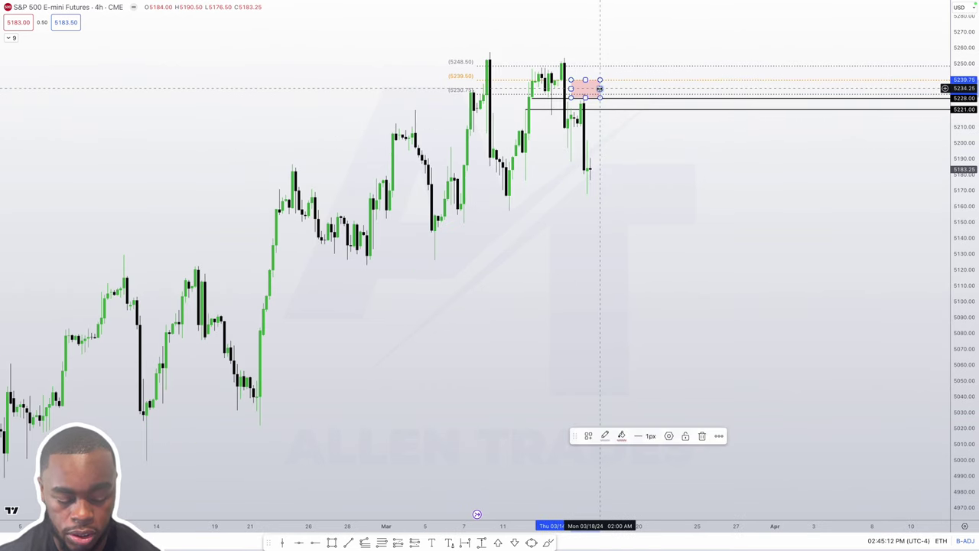
key("Delete")
left_click(591, 101)
key("Delete")
Step: Return to the daily interval and draw a rectangle from the March 12 candle between 5191.75 and 5246.75, using the OB template
type("1D")
key("Return")
scroll(593, 111, "up", 2)
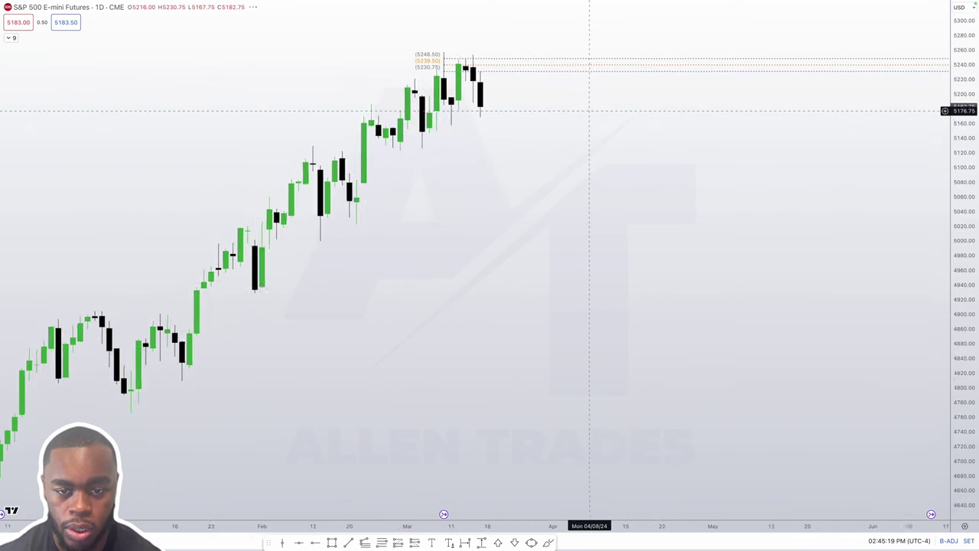
scroll(593, 111, "left", 3)
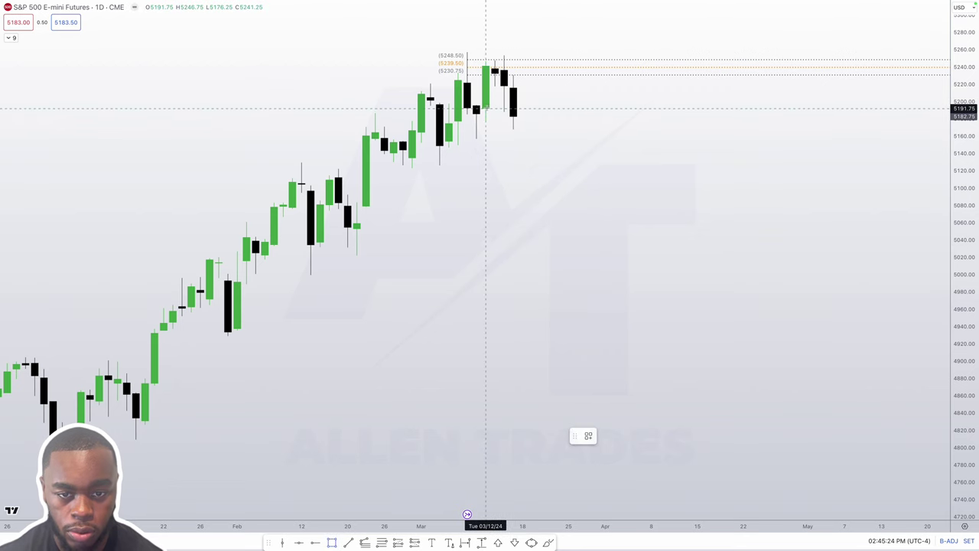
mouse_move(485, 109)
left_mouse_down()
mouse_move(487, 61)
mouse_move(579, 87)
left_mouse_up()
left_click(594, 435)
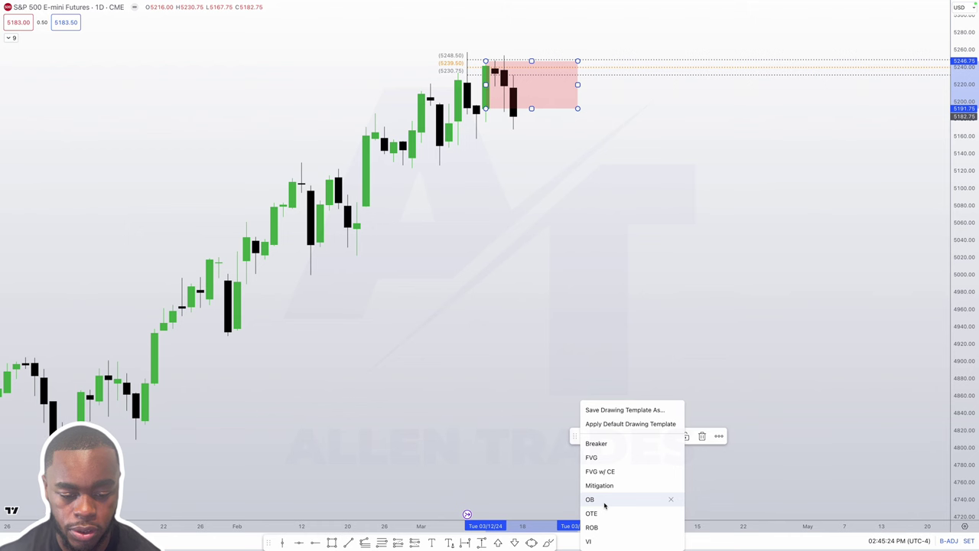
left_click(612, 499)
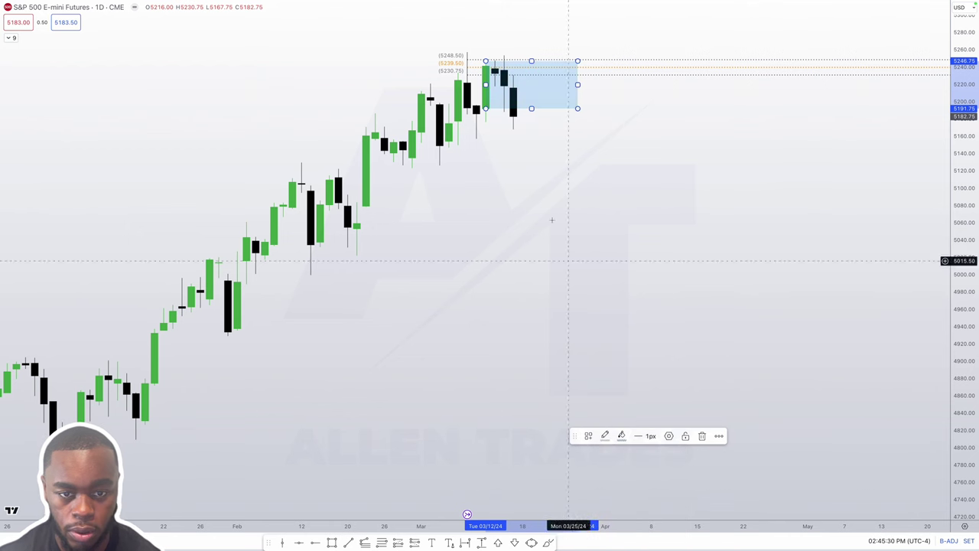
left_click(500, 397)
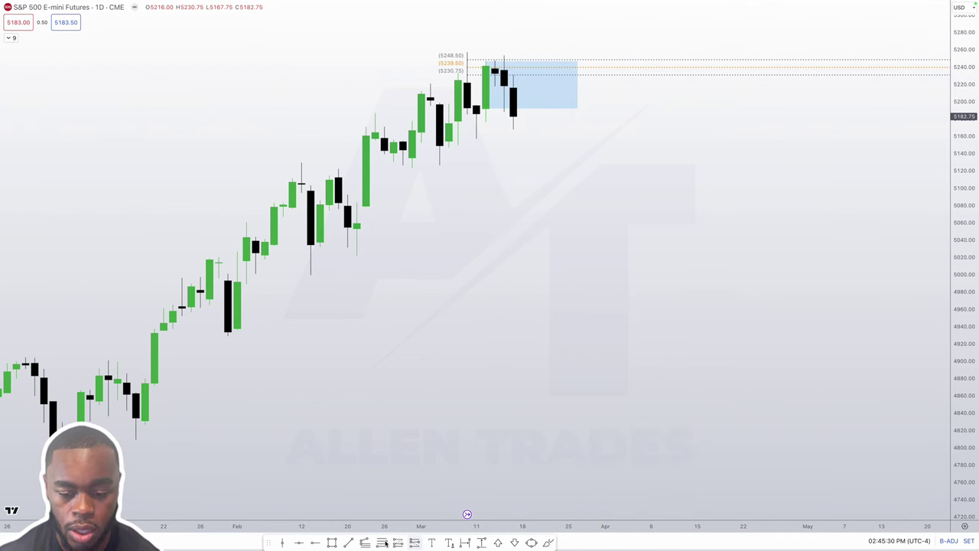
Step: Place a horizontal ray at 5154.00 from the March 6 candle and apply the blue dashed 1px template
left_click(315, 545)
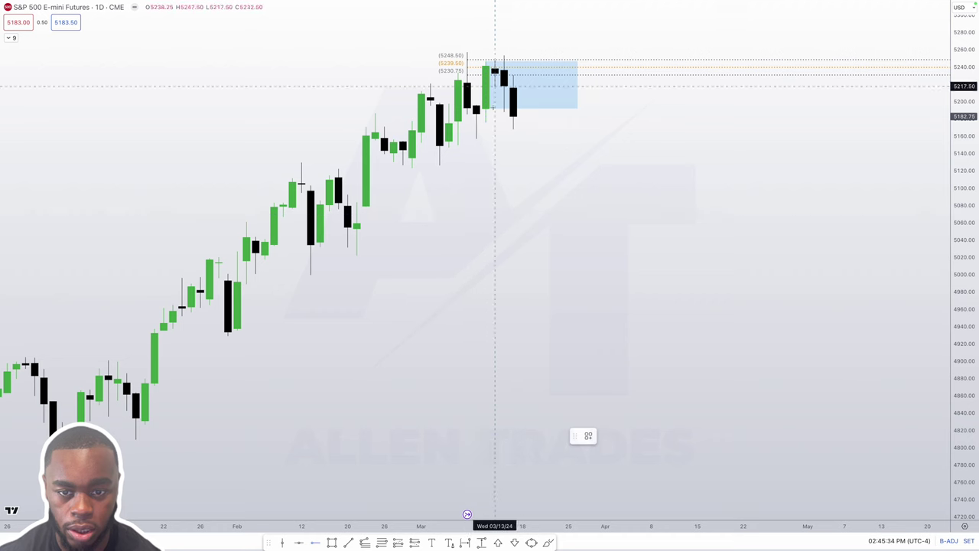
left_click(448, 141)
left_click(588, 436)
left_click(593, 431)
scroll(490, 176, "left", 3)
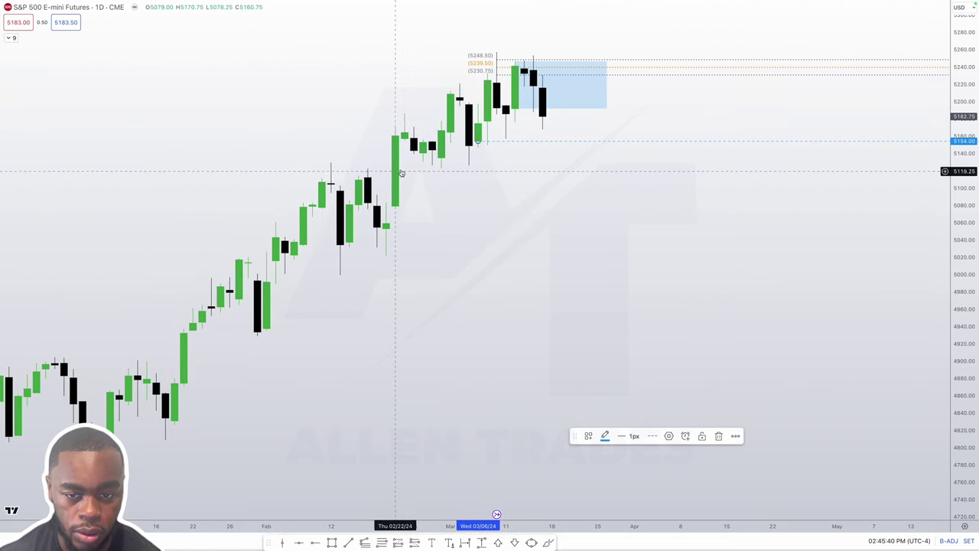
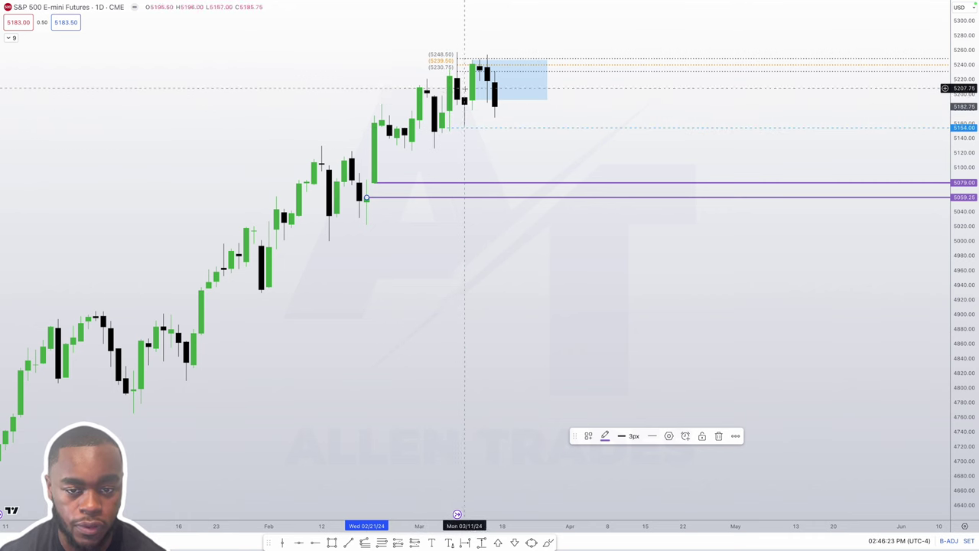
Step: Extend the blue order block rectangle back to the March 6 candle and down to 5154.00
mouse_move(457, 99)
left_mouse_down()
mouse_move(433, 131)
mouse_move(442, 128)
left_mouse_up()
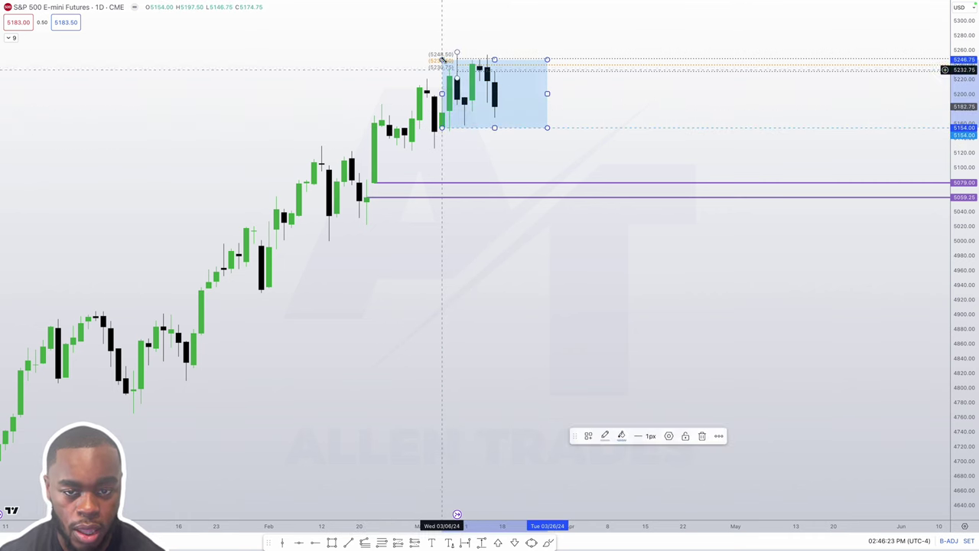
Step: Lower the blue order block rectangle's upper edge to 5232.75, keeping its start at the March 6 candle
left_click_drag(441, 59, 449, 69)
key("Escape")
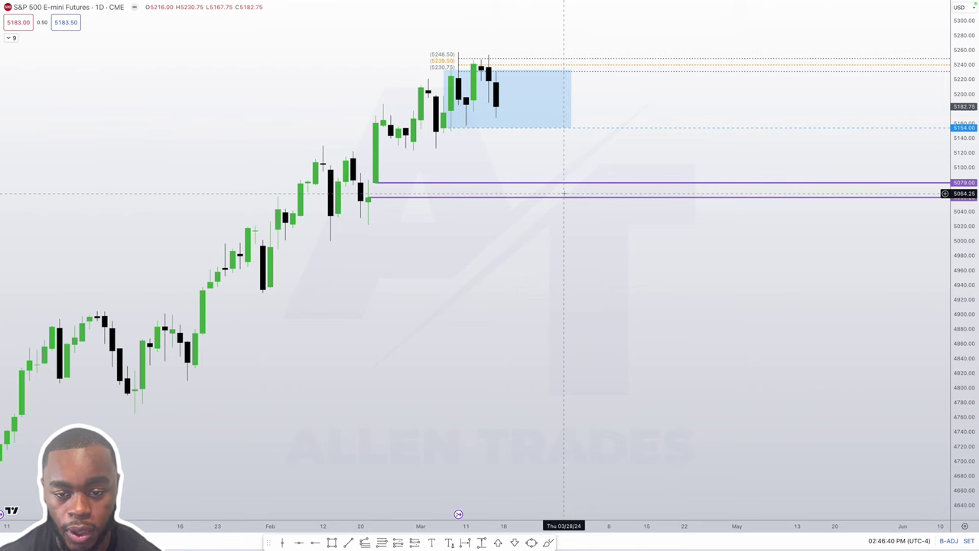
key("Left")
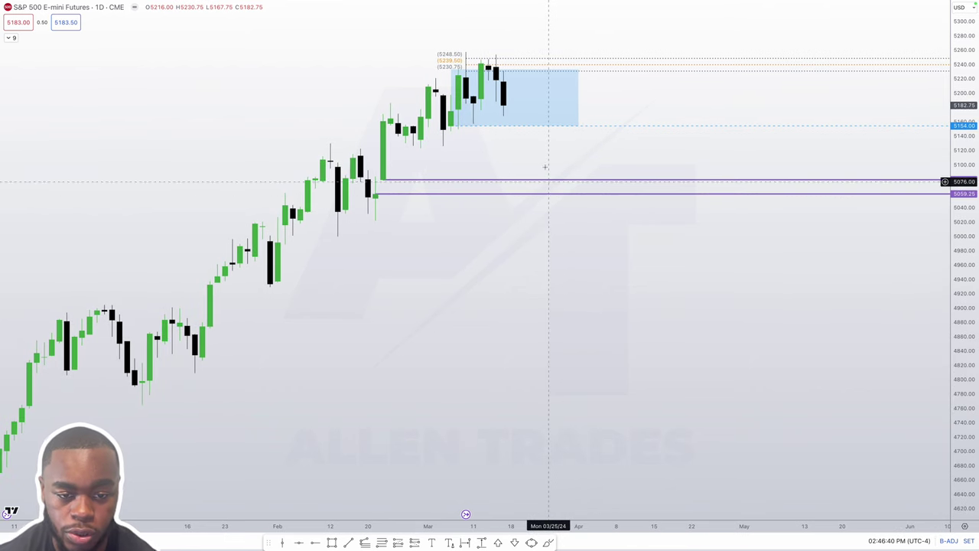
scroll(536, 195, "down", 1)
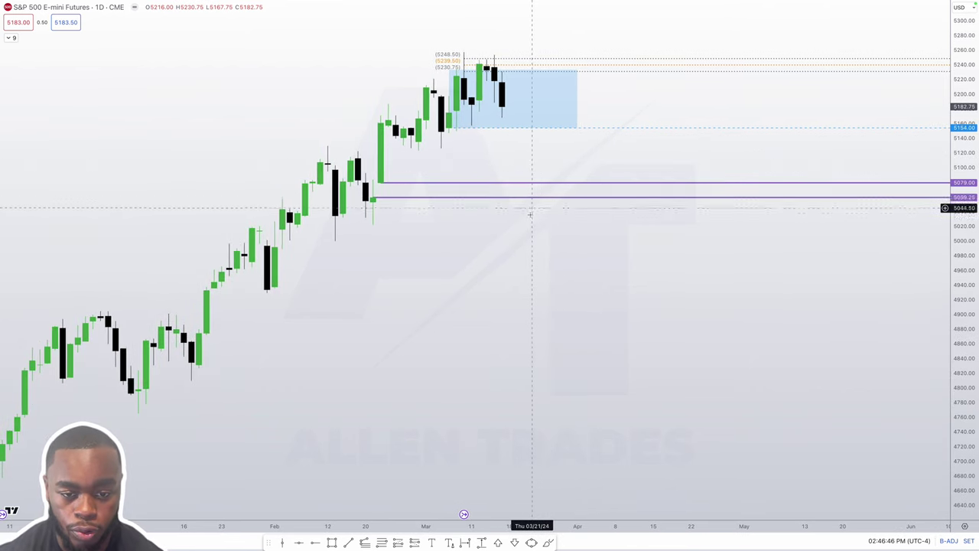
scroll(593, 189, "up", 1)
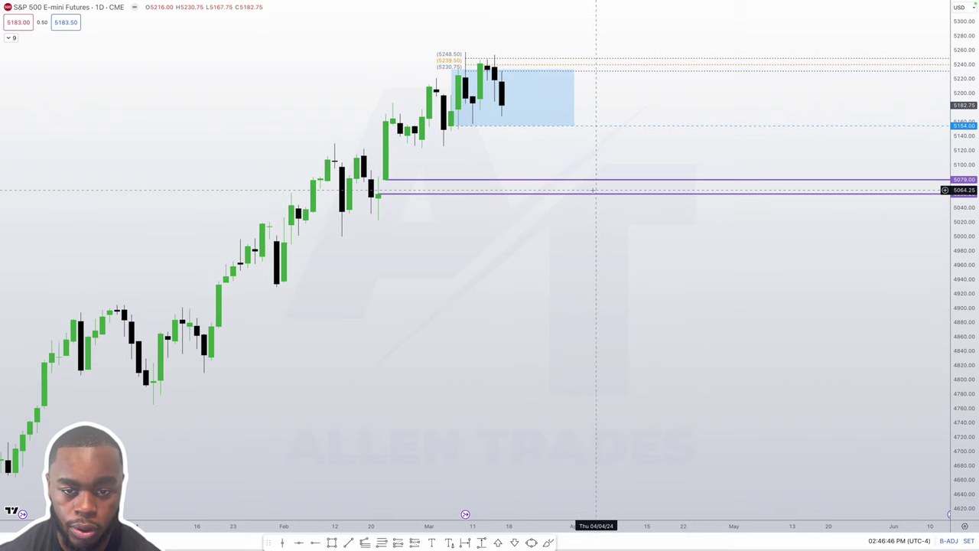
scroll(593, 188, "down", 1)
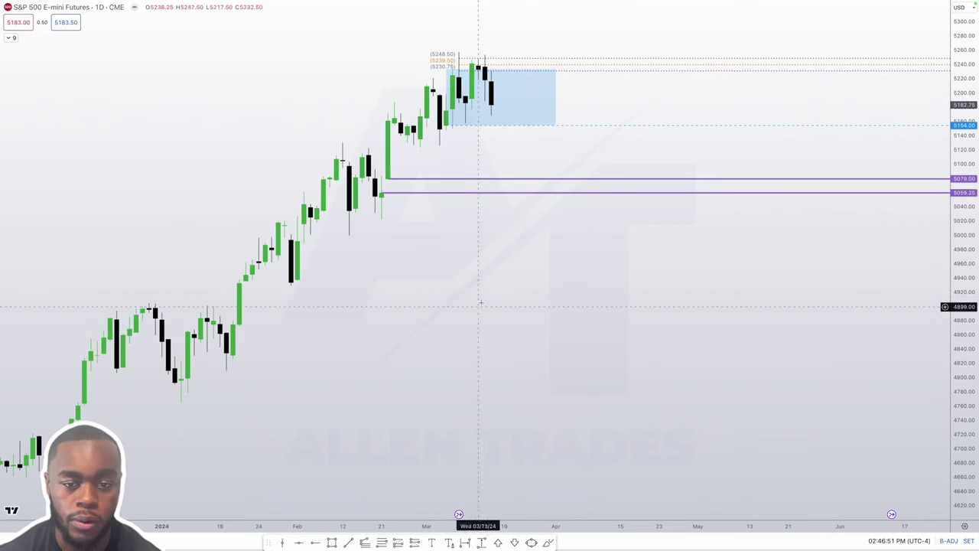
scroll(525, 196, "up", 1)
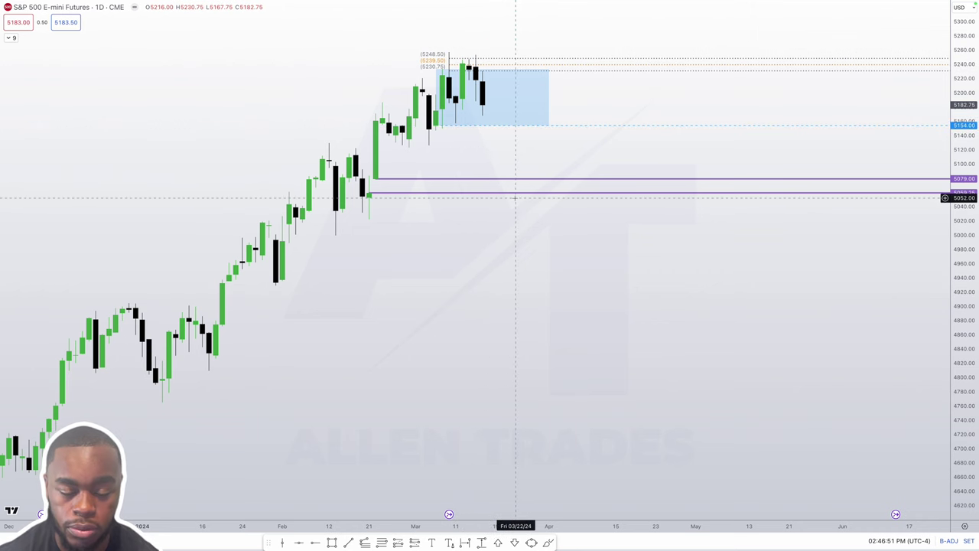
scroll(553, 115, "left", 2)
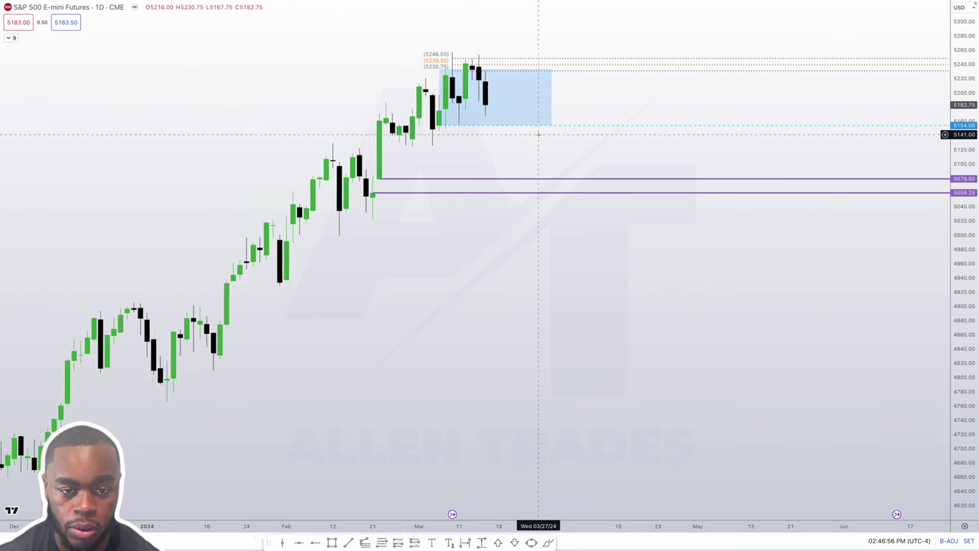
scroll(581, 62, "down", 2)
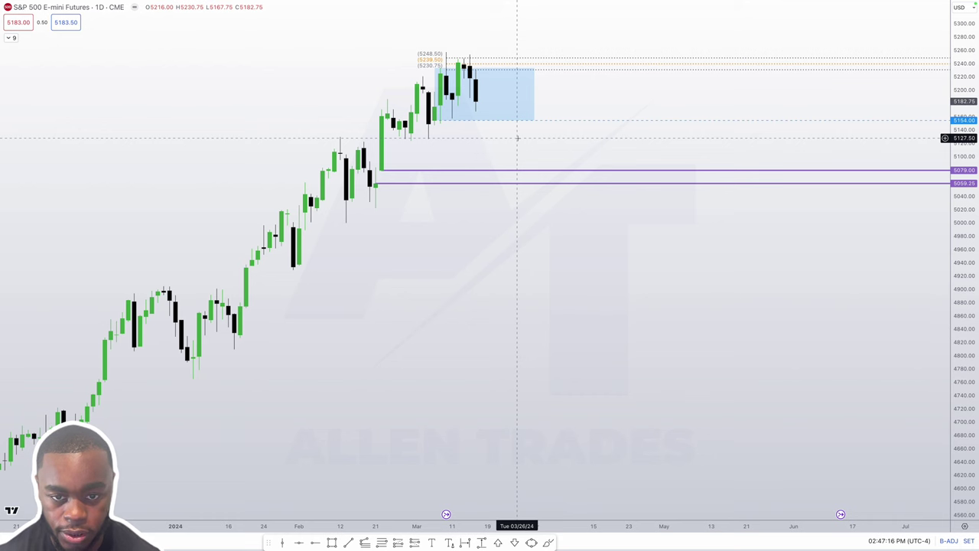
Step: Switch to the 1-hour interval and place a horizontal ray at 5182.50 from the March 11 open, using the red dotted template with a 3px line
type("1H")
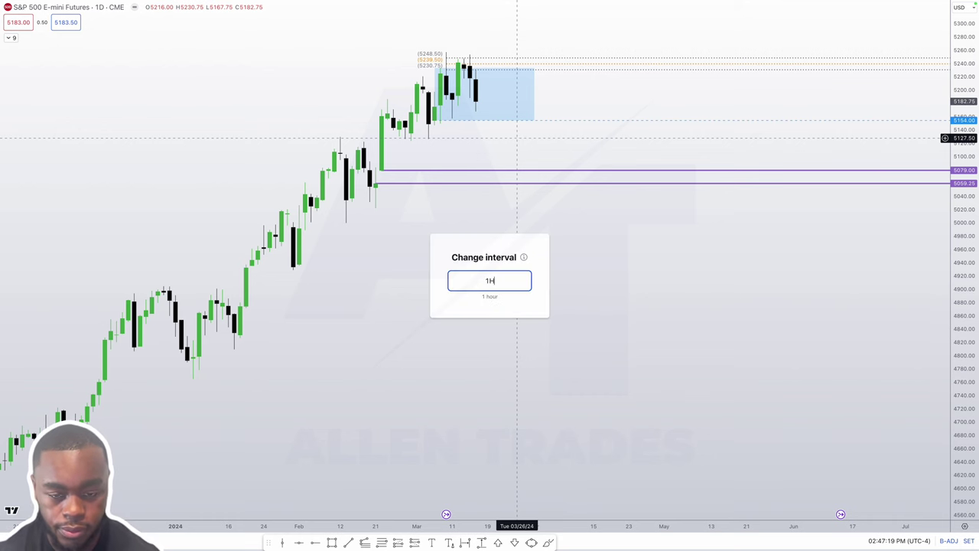
key("Return")
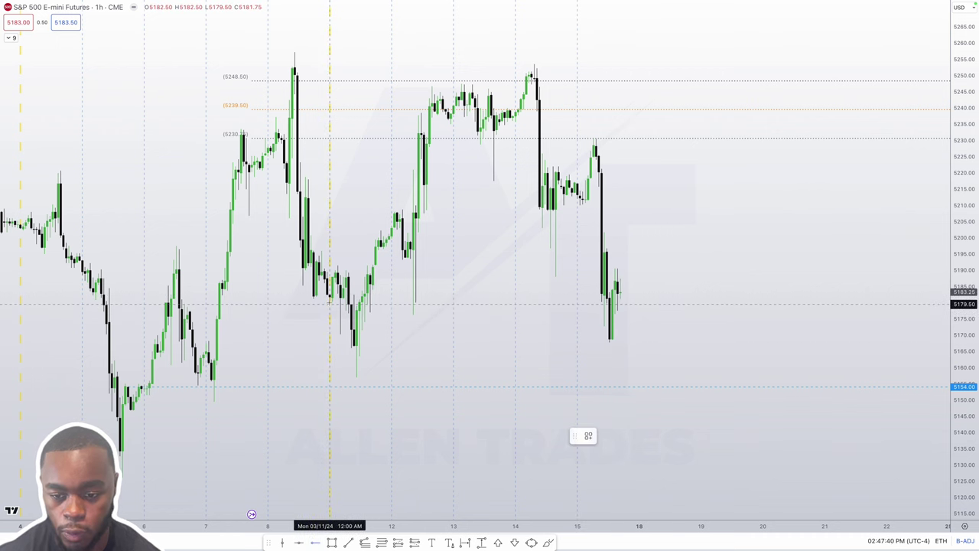
left_click(330, 294)
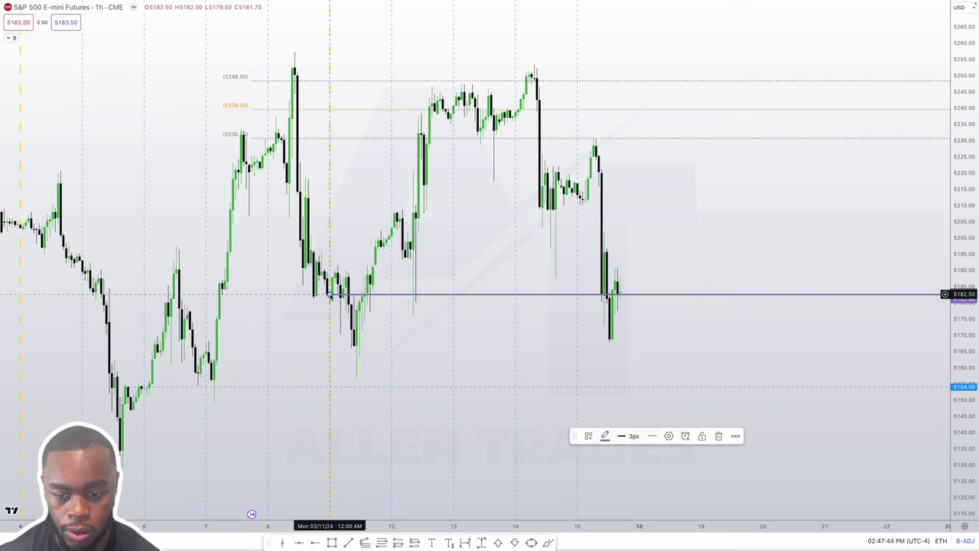
left_click(588, 436)
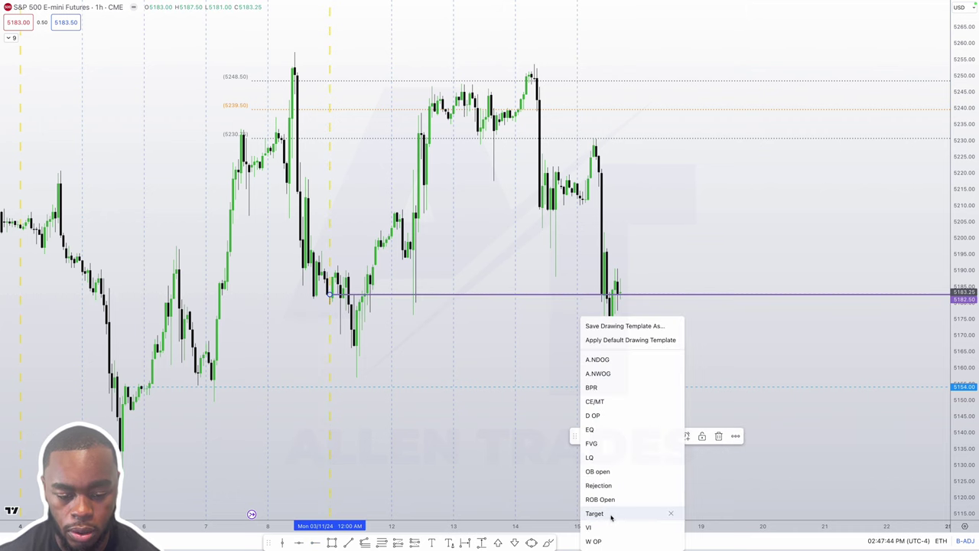
left_click(612, 430)
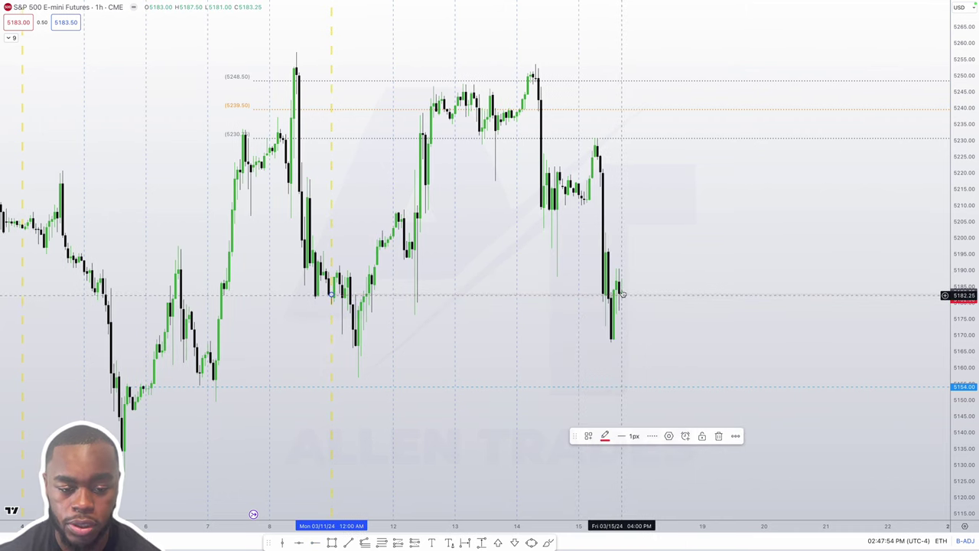
left_click(633, 436)
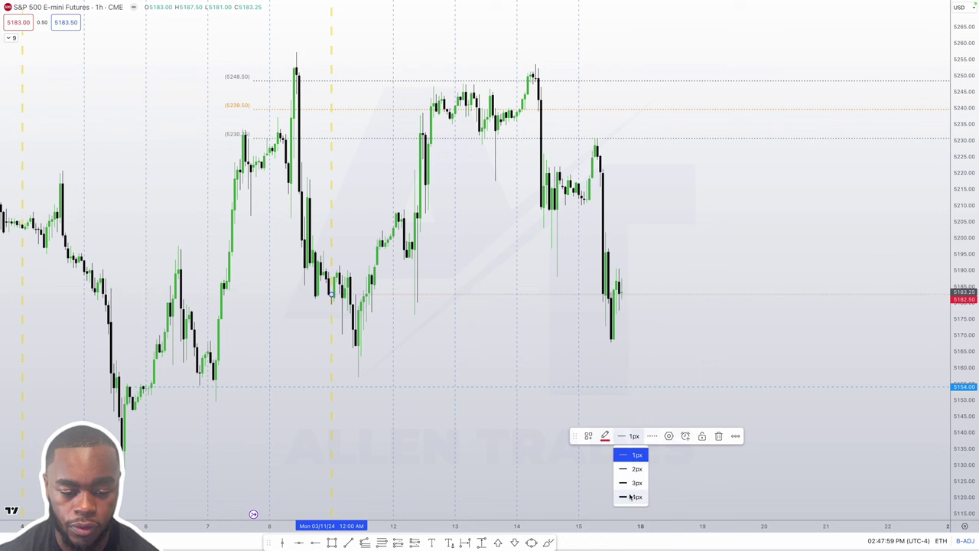
left_click(629, 484)
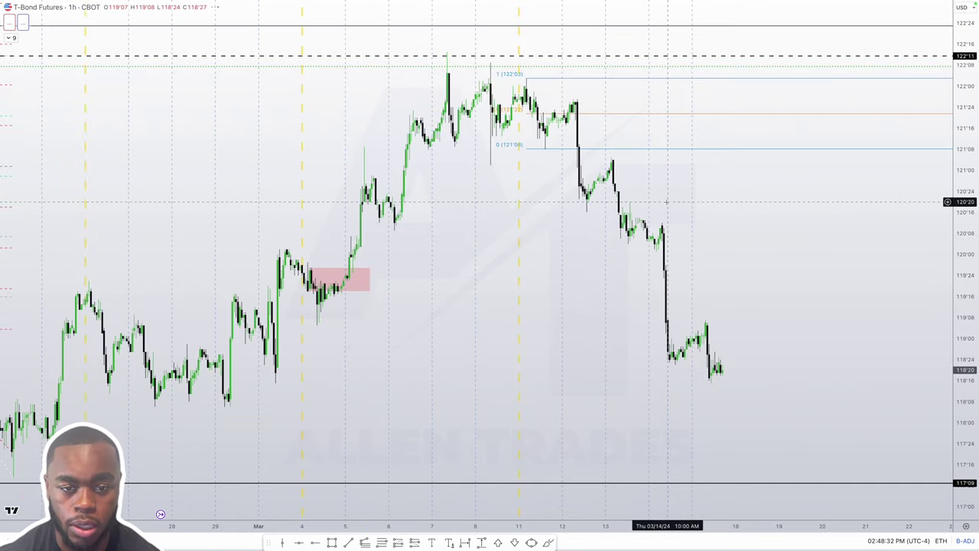
Step: Delete the blue Fib range between 122'03 and 121'06 and the pink rectangle from the T-Bond Futures 1-hour chart
left_click(562, 150)
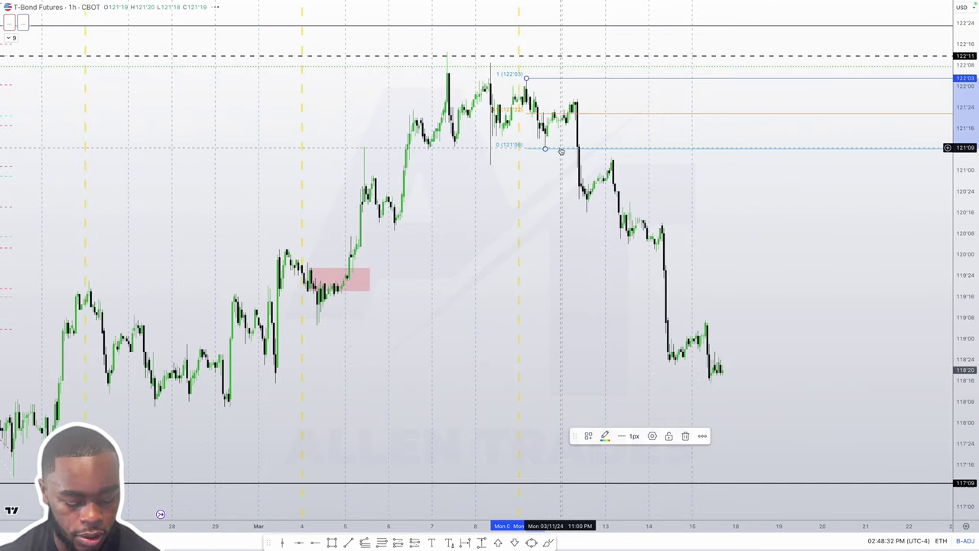
key("Delete")
left_click(369, 291)
key("Delete")
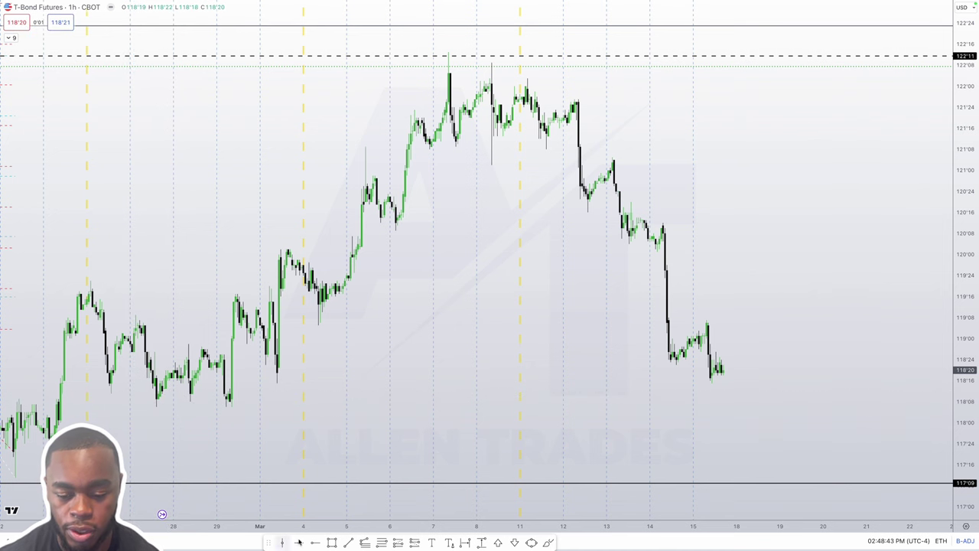
Step: Draw a rectangle around the consolidation from February 26 to March 1, spanning 119'22 down to 118'06
left_click(334, 543)
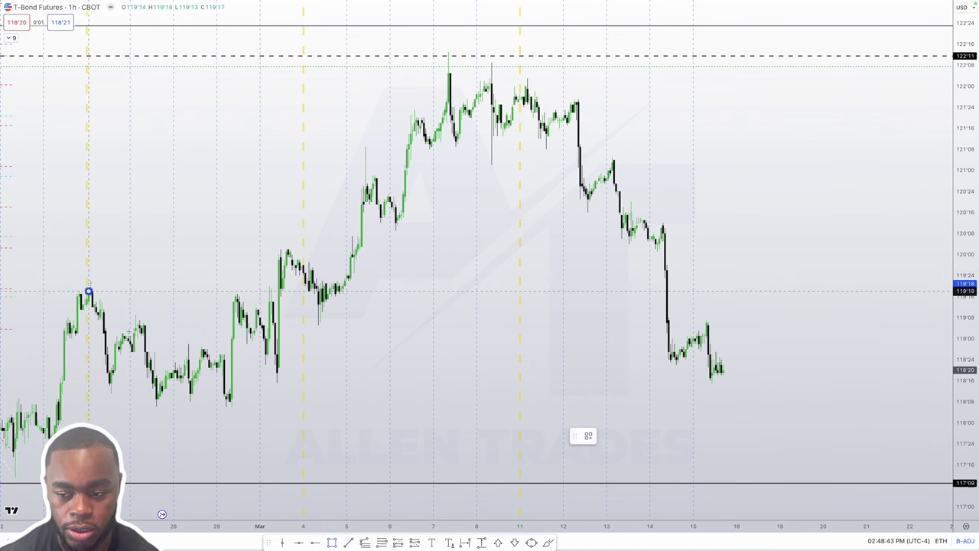
left_click_drag(89, 291, 231, 406)
left_click_drag(232, 343, 287, 350)
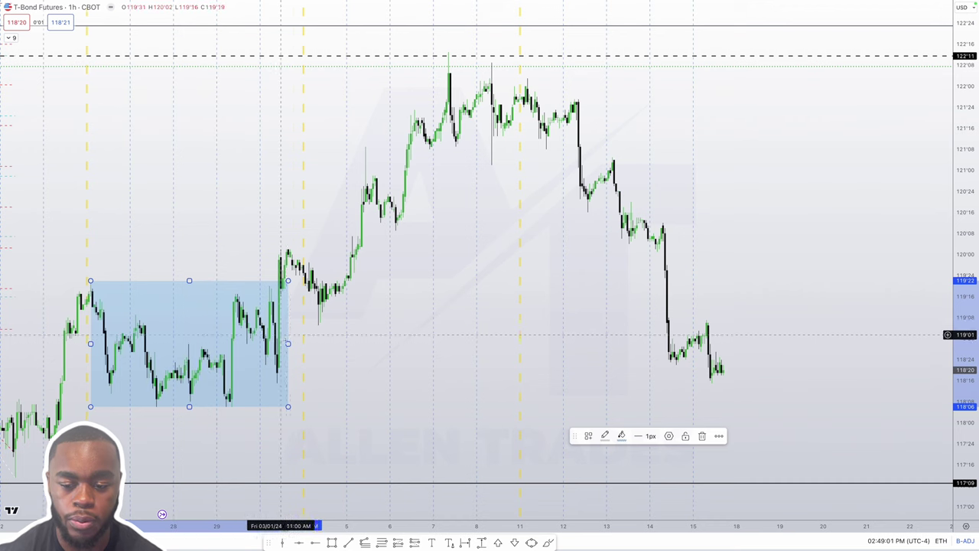
Step: Switch T-Bond Futures to the weekly interval and examine the recent candles against the marked levels from 126'02 down to 112'13
scroll(288, 344, "right", 2)
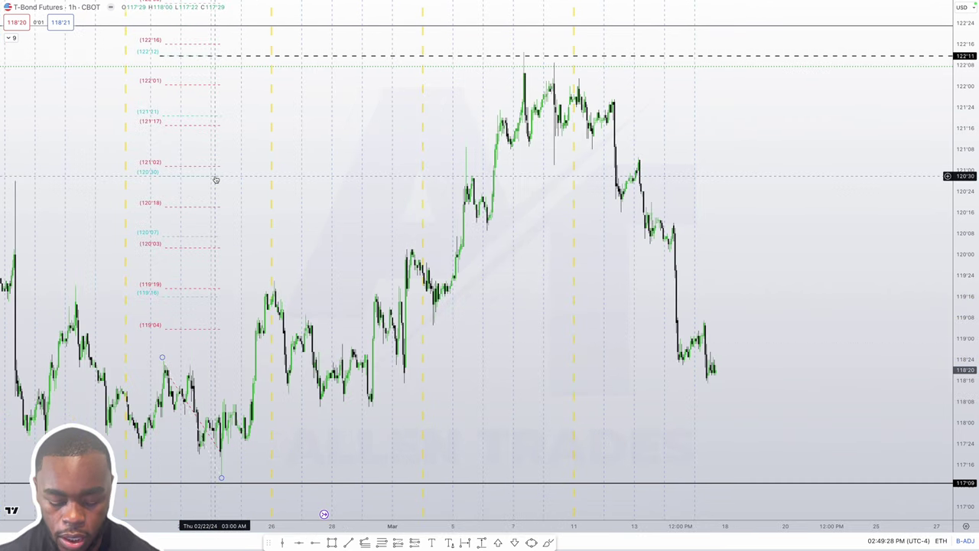
type("1W")
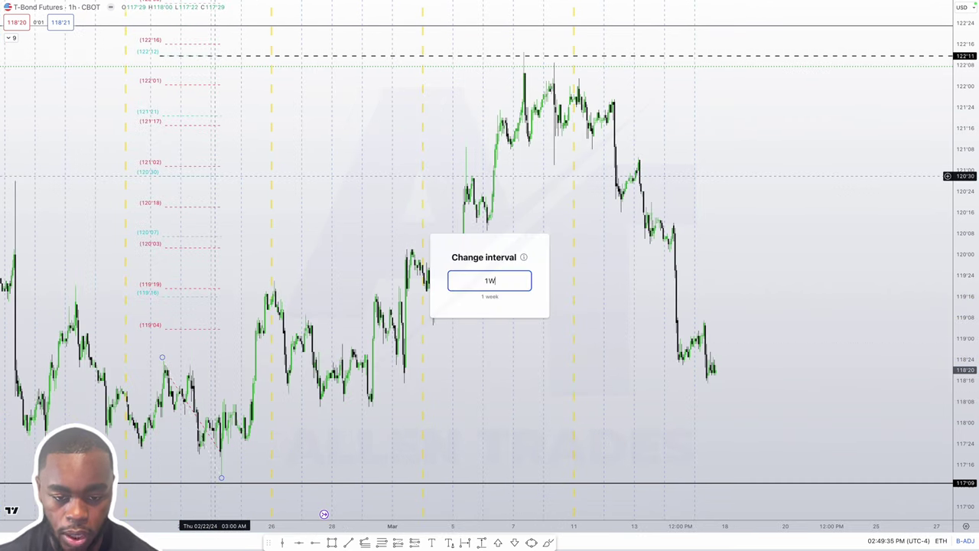
key("Return")
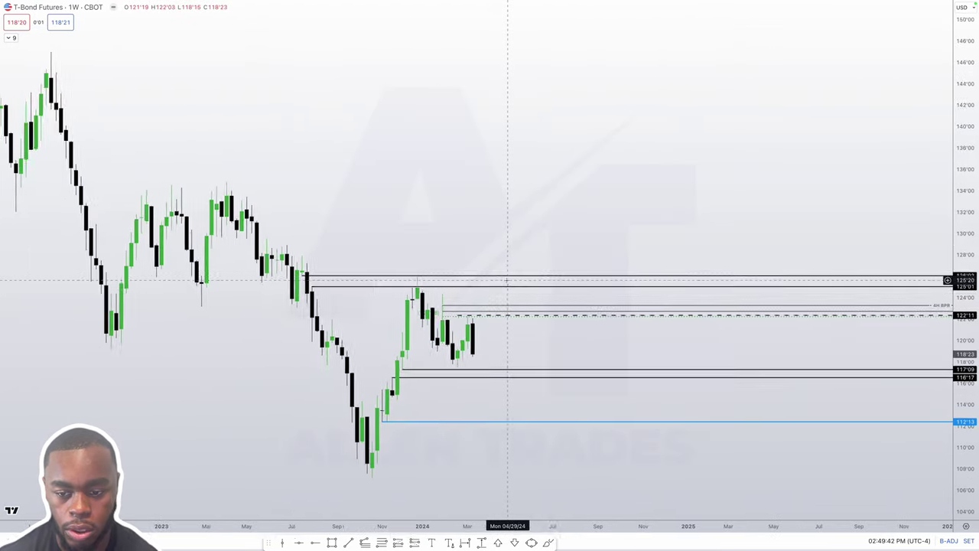
scroll(507, 280, "up", 2)
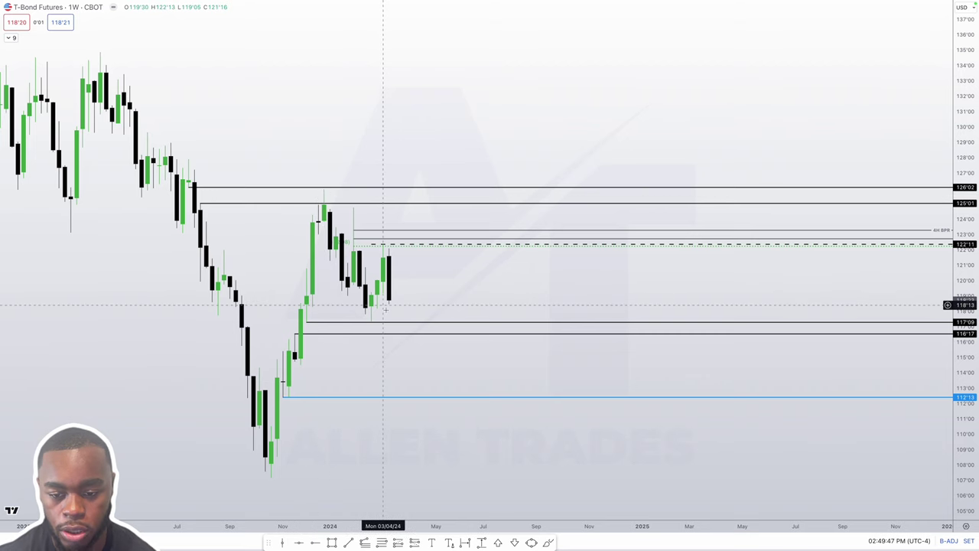
scroll(386, 306, "up", 3)
scroll(389, 313, "up", 2)
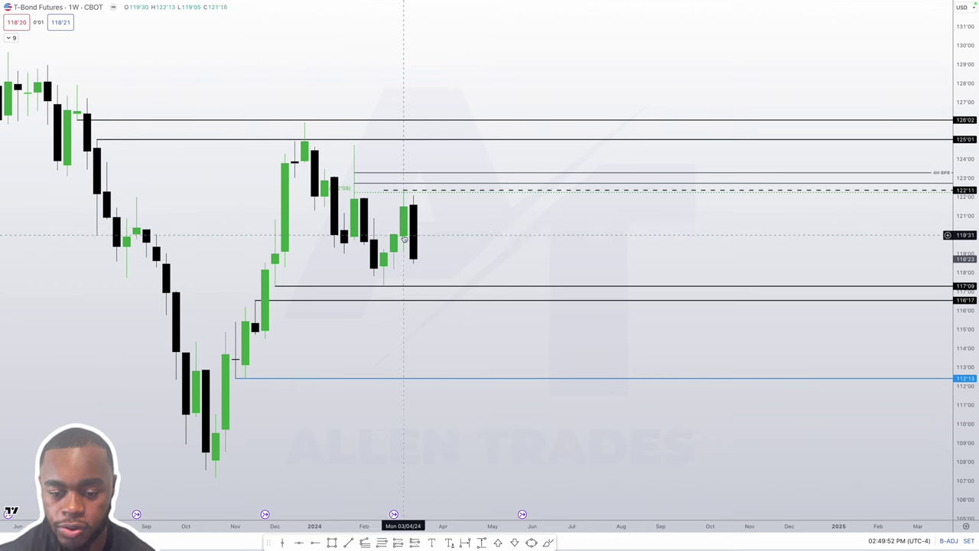
scroll(376, 229, "right", 2)
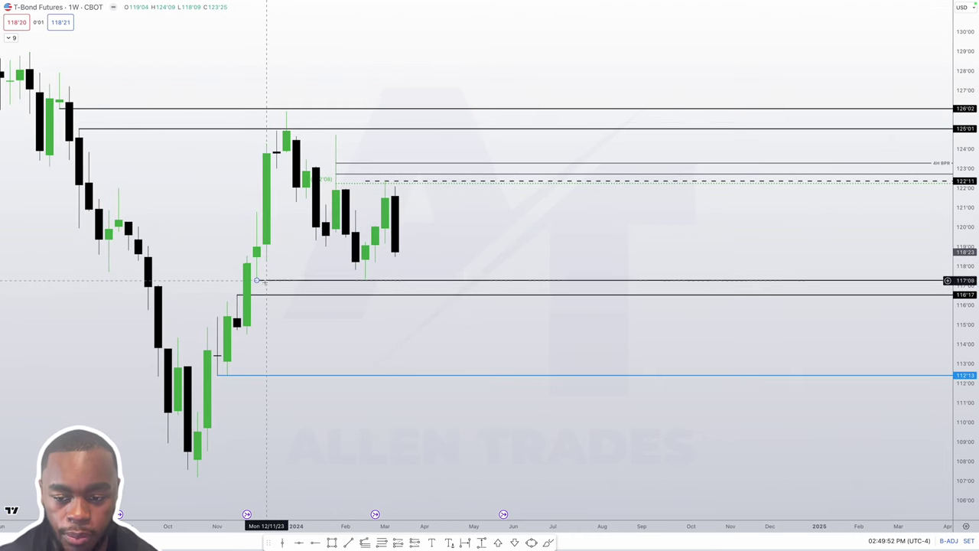
scroll(360, 237, "right", 2)
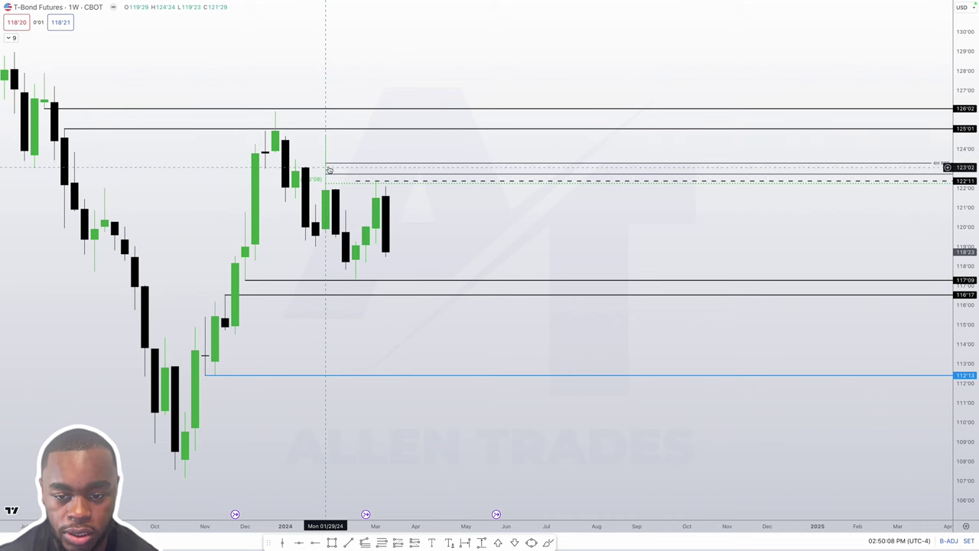
Step: Switch to the daily interval and delete the black dashed ray at 122'11
type("1D")
key("Return")
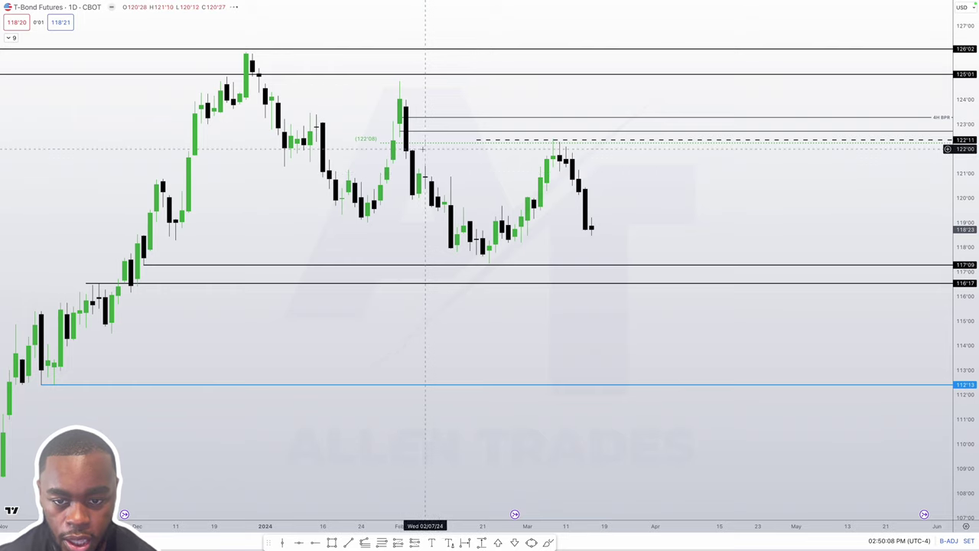
scroll(413, 140, "up", 1)
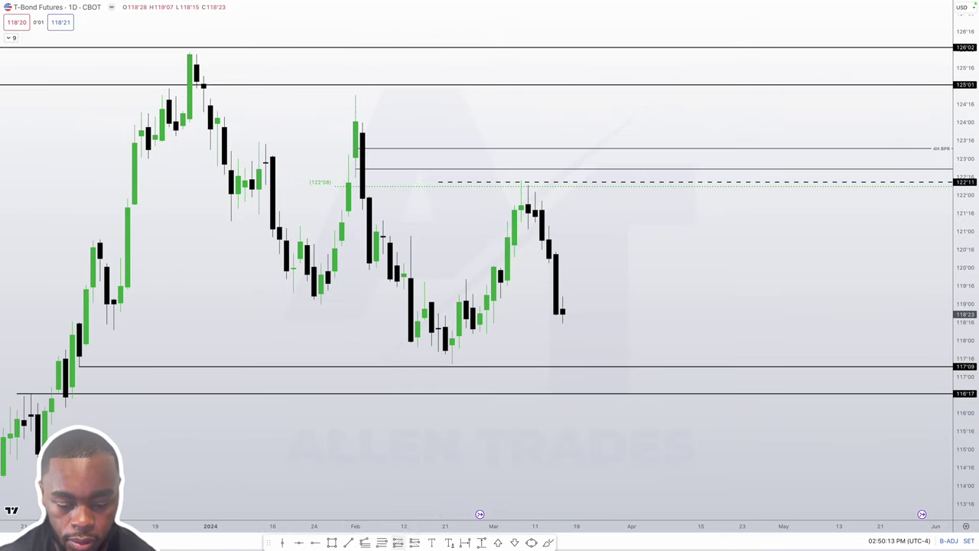
left_click(491, 184)
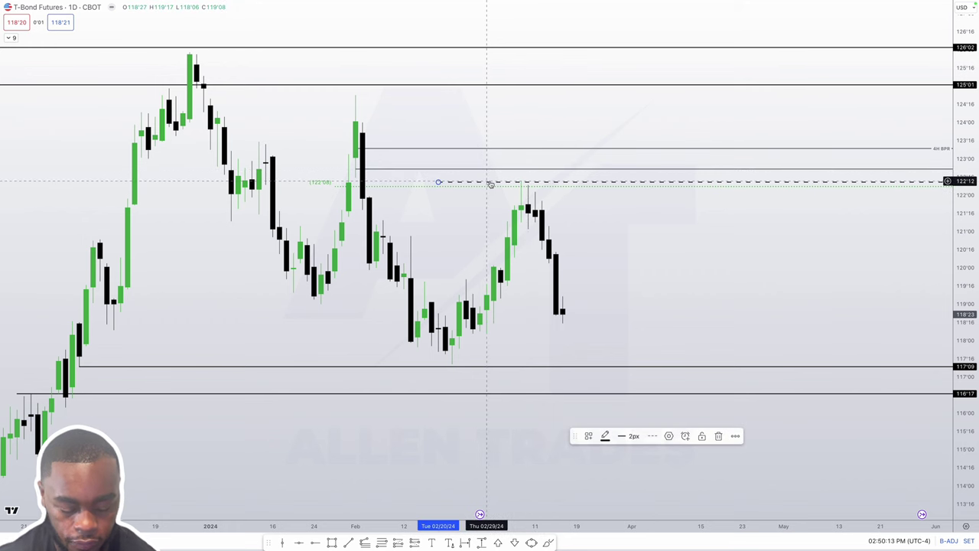
key("Delete")
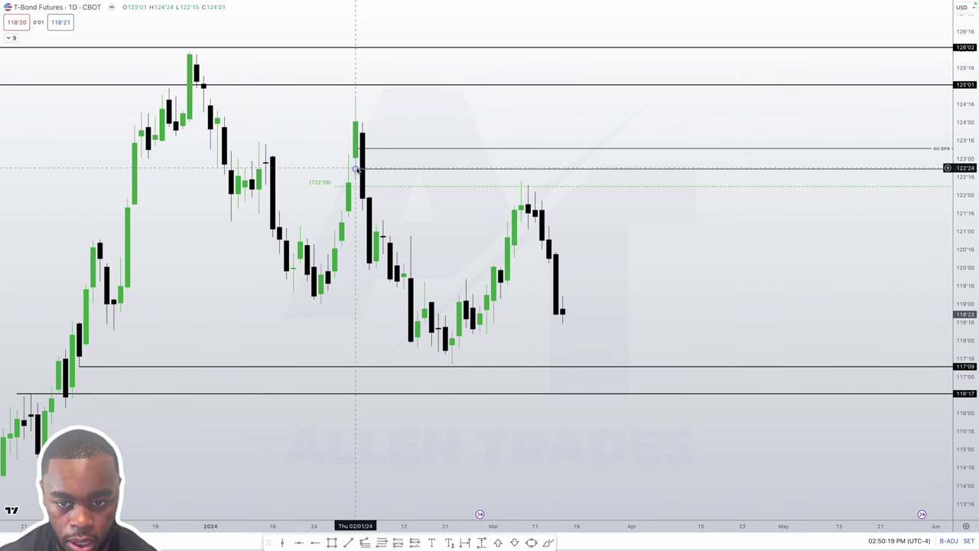
Step: Move the 4H BPR ray pair to the February 1 candle's low and to 121'31 on the February 5 candle
left_click(369, 197)
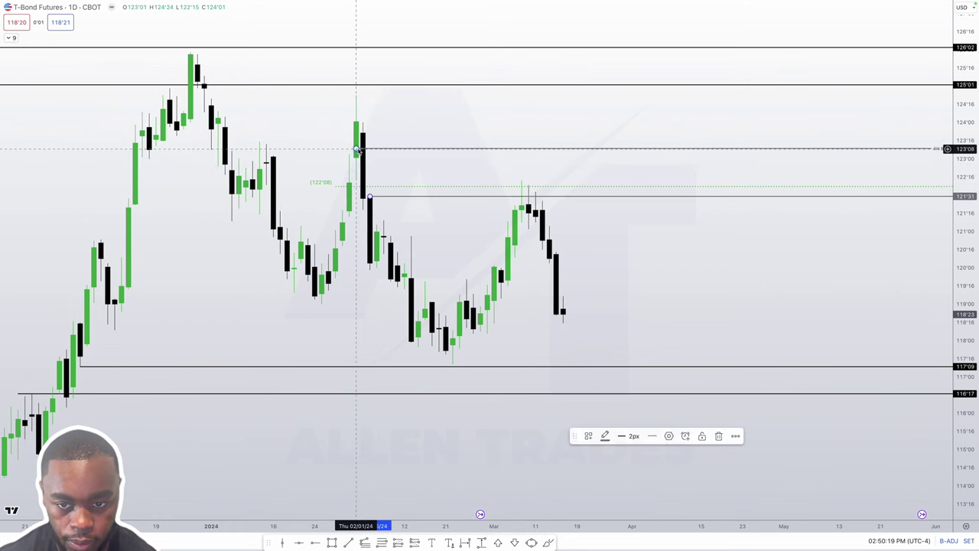
scroll(358, 150, "up", 1)
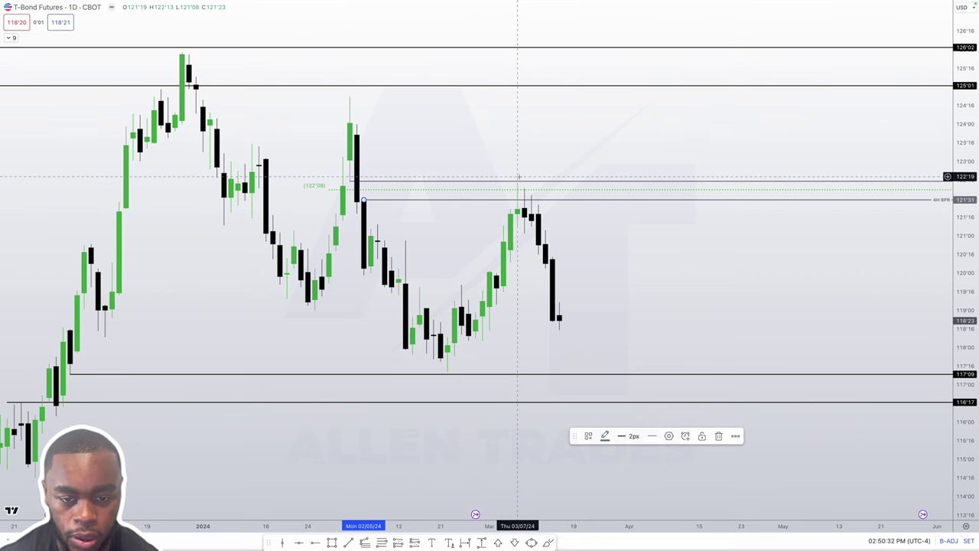
left_click_drag(554, 320, 558, 322)
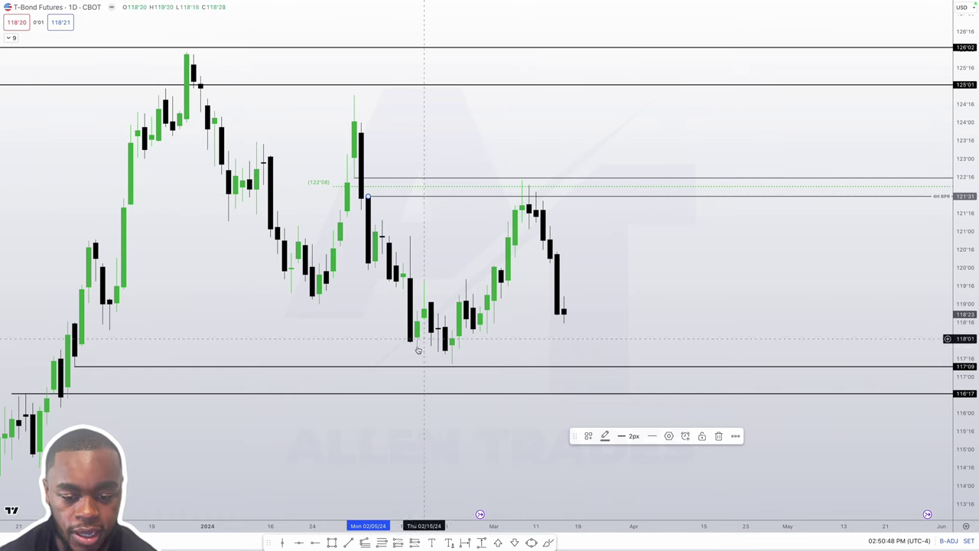
scroll(523, 249, "down", 1)
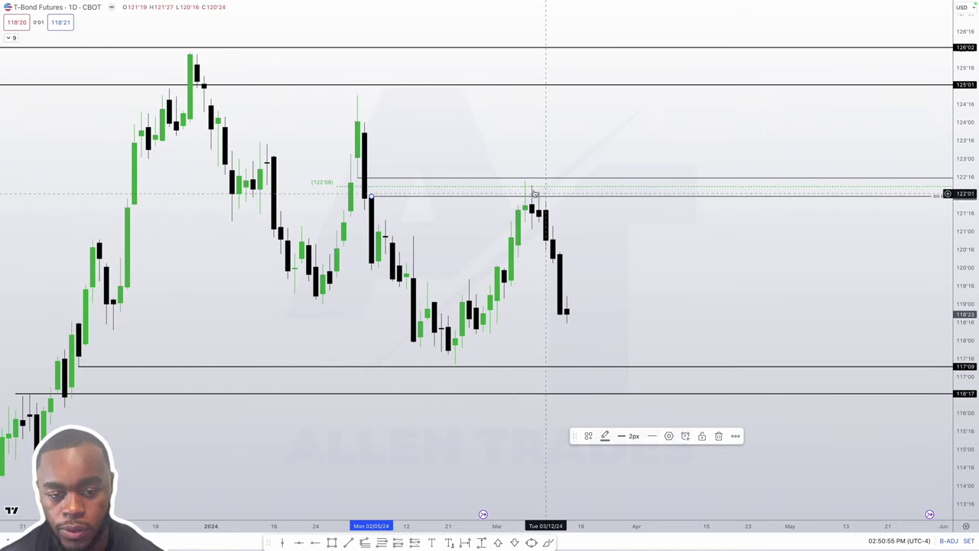
scroll(528, 182, "left", 1)
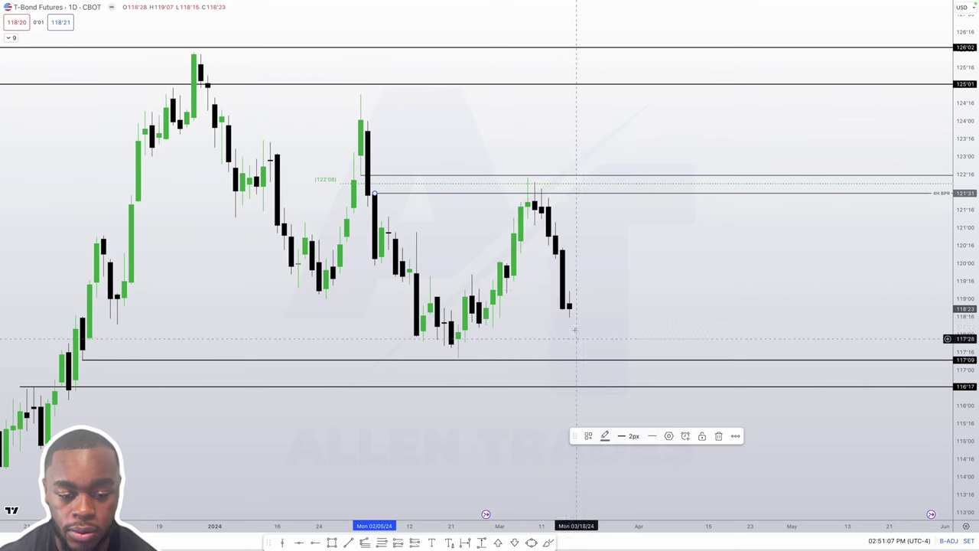
Step: Move the floating drawing-settings bar beside the row of favourite drawing tools, clear of the candles
scroll(579, 356, "down", 1)
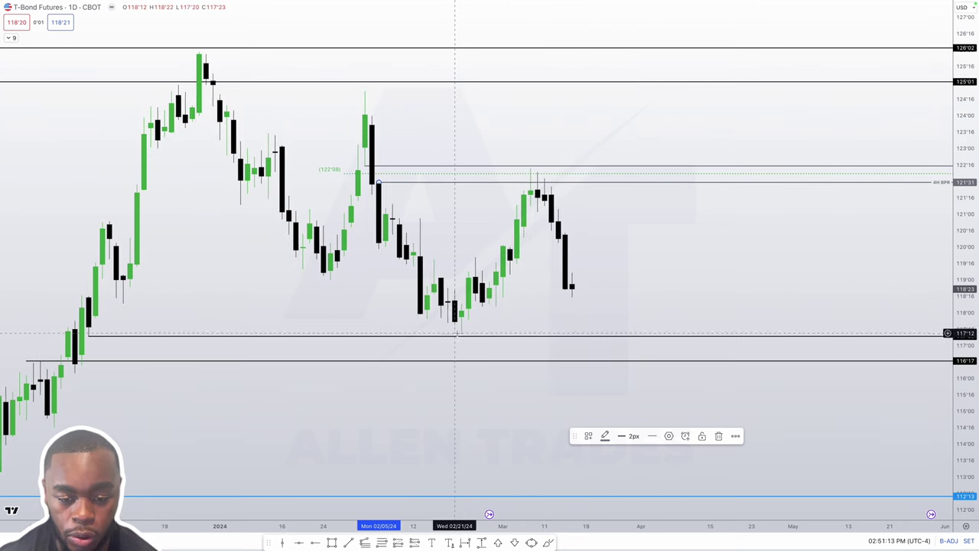
left_click_drag(575, 436, 568, 451)
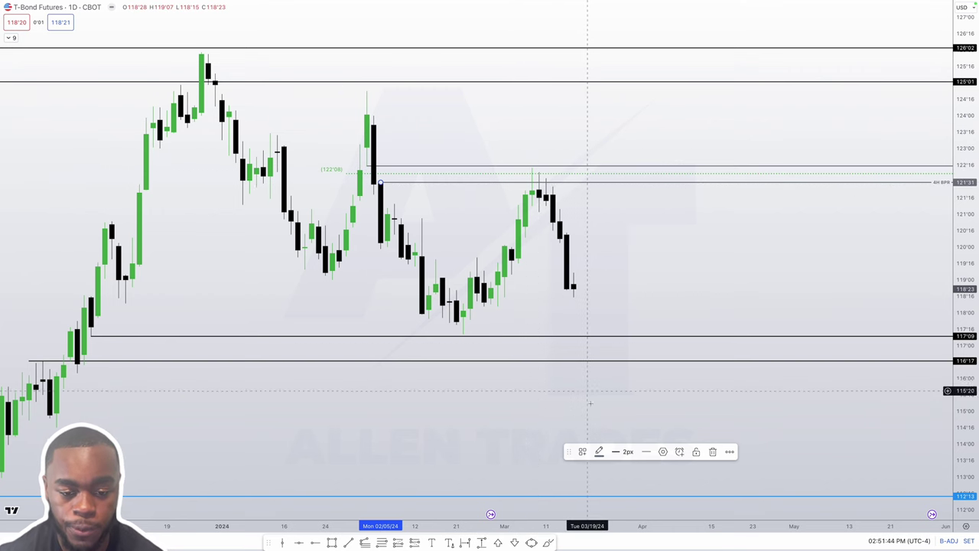
left_click_drag(568, 456, 566, 542)
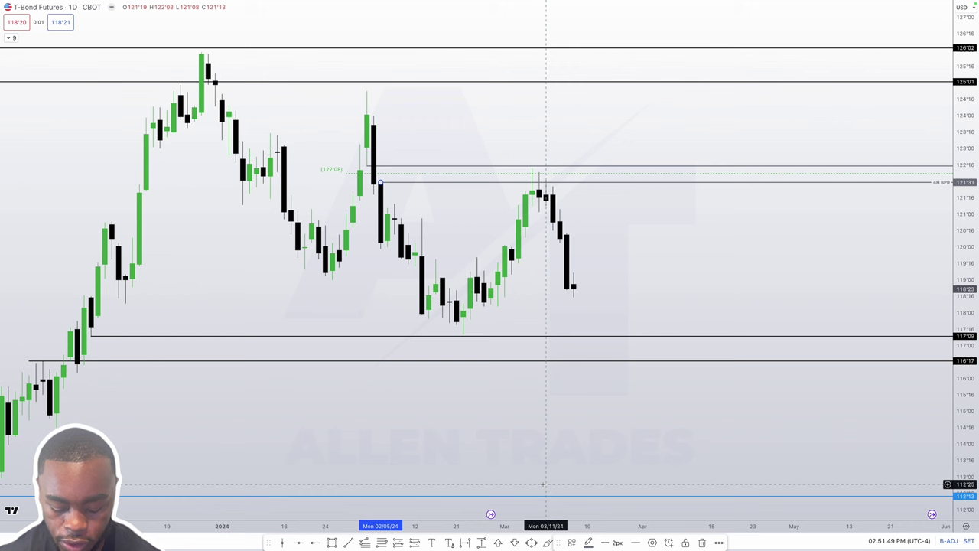
Step: Load the U.S. Dollar Index (DXY) and delete the dotted rays, the purple ray and the large orange zone between 105.6 and 104.5
type("DXY")
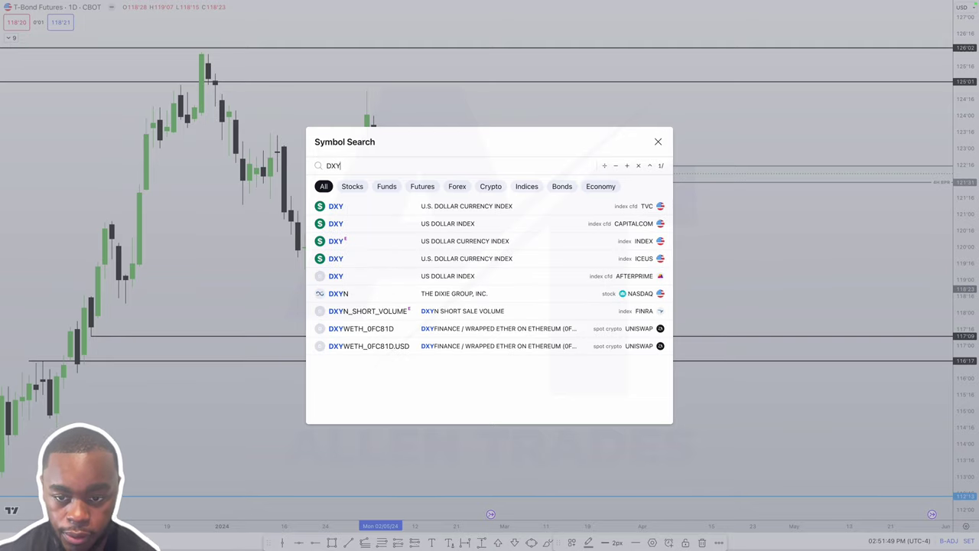
key("Return")
key("Delete")
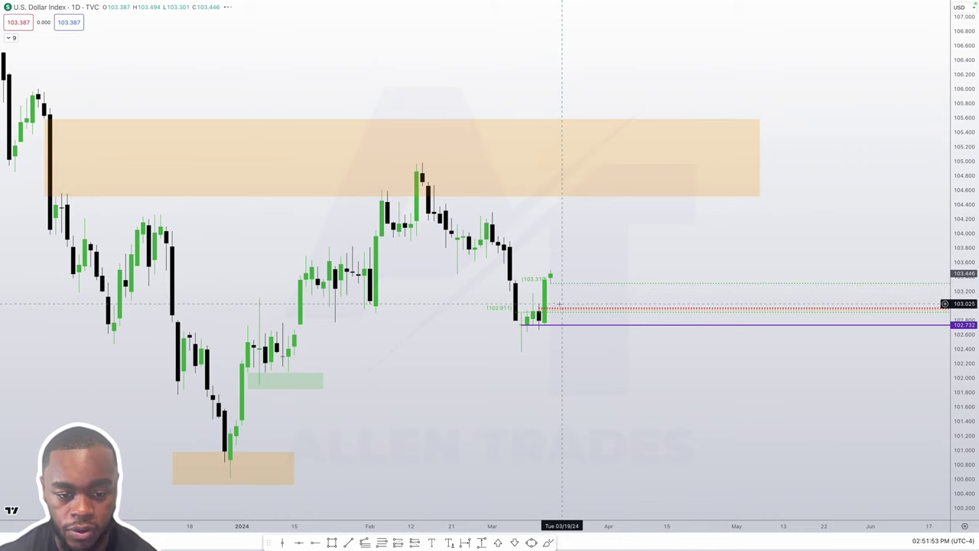
left_click(562, 306)
key("Delete")
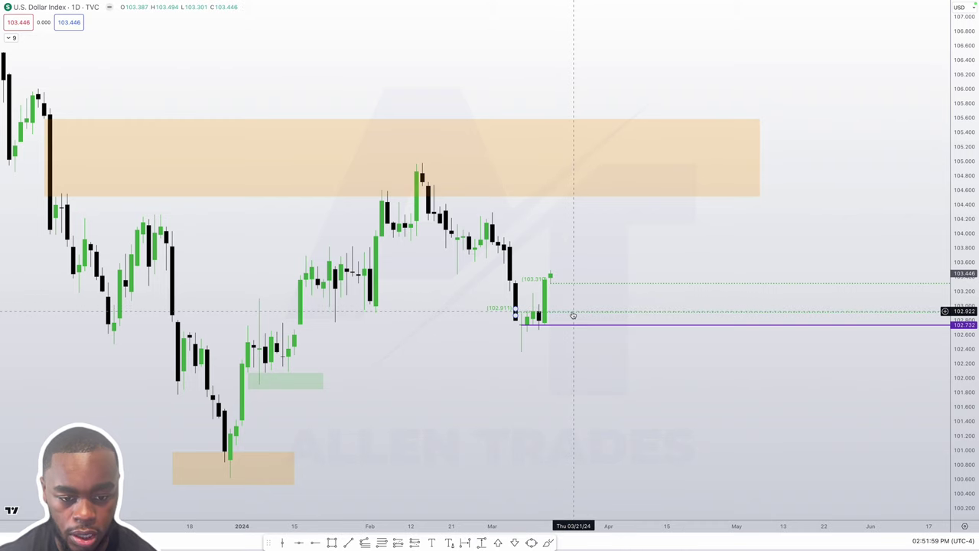
scroll(571, 316, "down", 5)
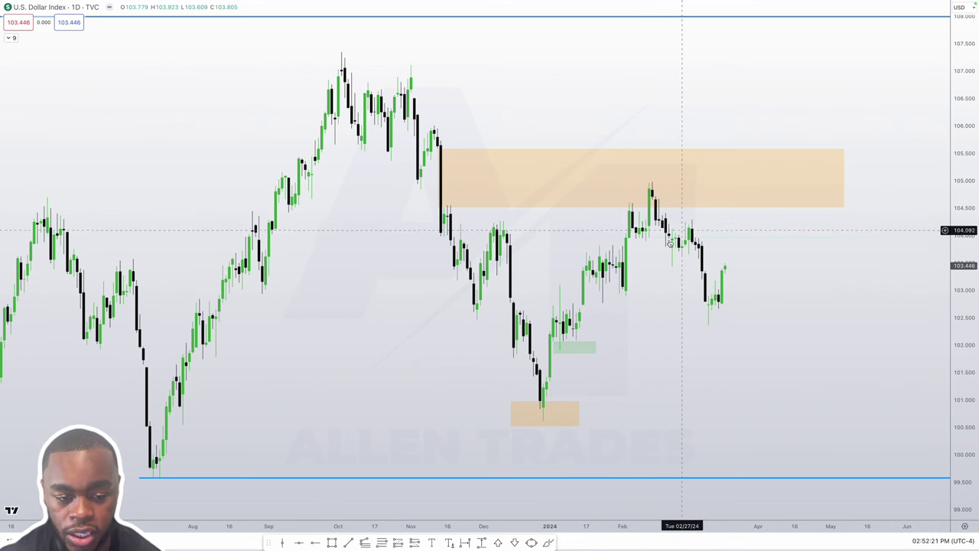
key("Delete")
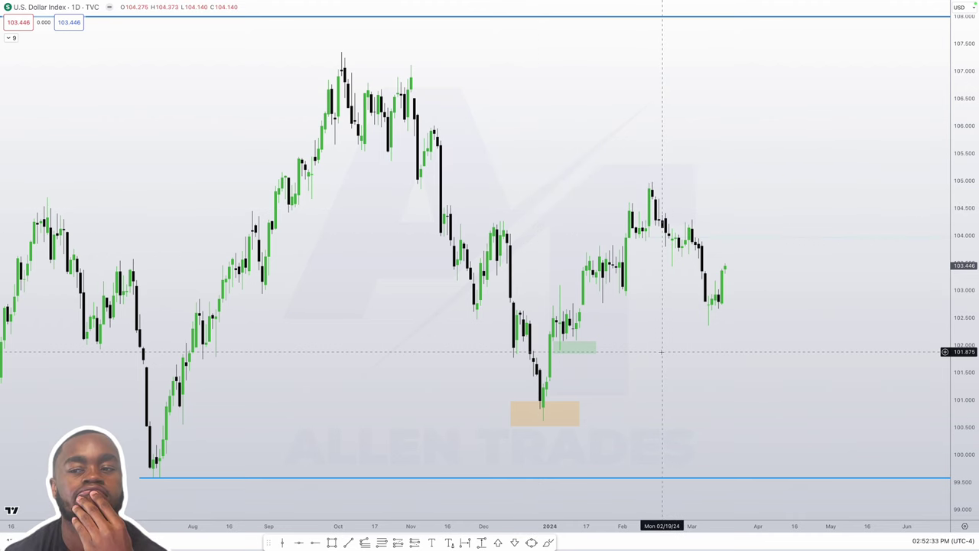
Step: Draw a rectangle from August 3, 2023 to February 14, 2024, spanning 102.843 down to 101.742
scroll(661, 352, "up", 1)
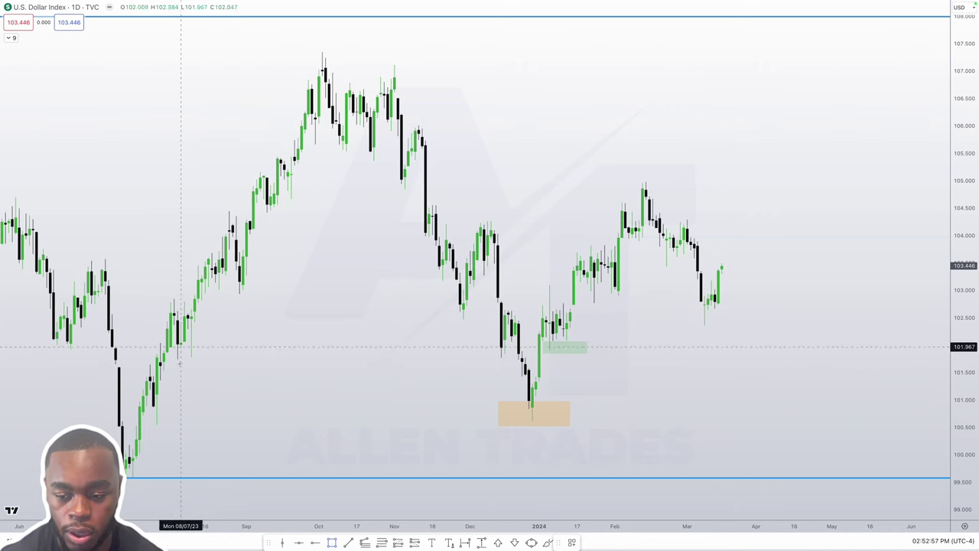
mouse_move(179, 358)
left_mouse_down()
mouse_move(175, 315)
mouse_move(240, 336)
mouse_move(643, 336)
left_mouse_up()
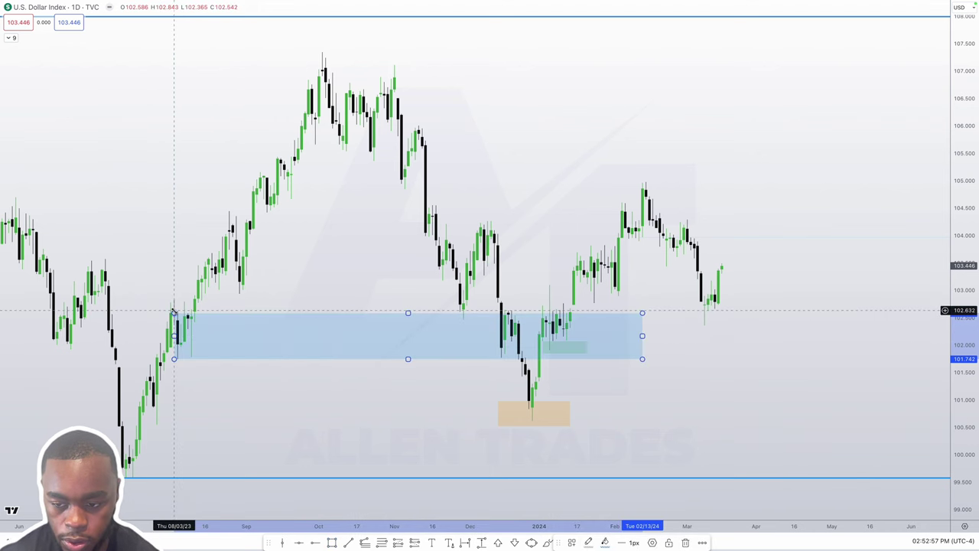
left_click_drag(174, 312, 174, 298)
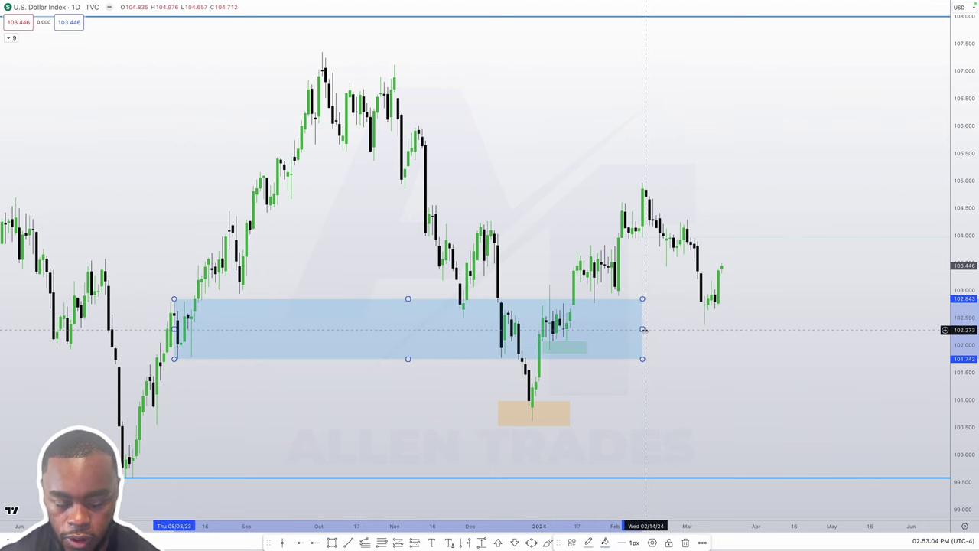
mouse_move(643, 329)
left_mouse_down()
mouse_move(601, 329)
mouse_move(647, 329)
left_mouse_up()
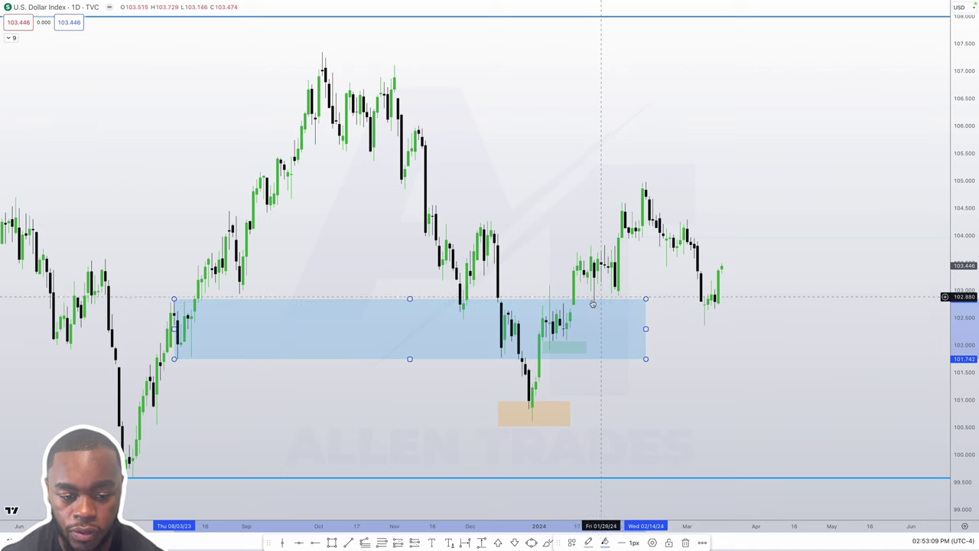
Step: Try a rectangle from November 17, 2023 to March 5, 2024, spanning 104.397 down to 103.379, and delete it
left_click_drag(581, 295, 608, 296)
left_click(536, 429)
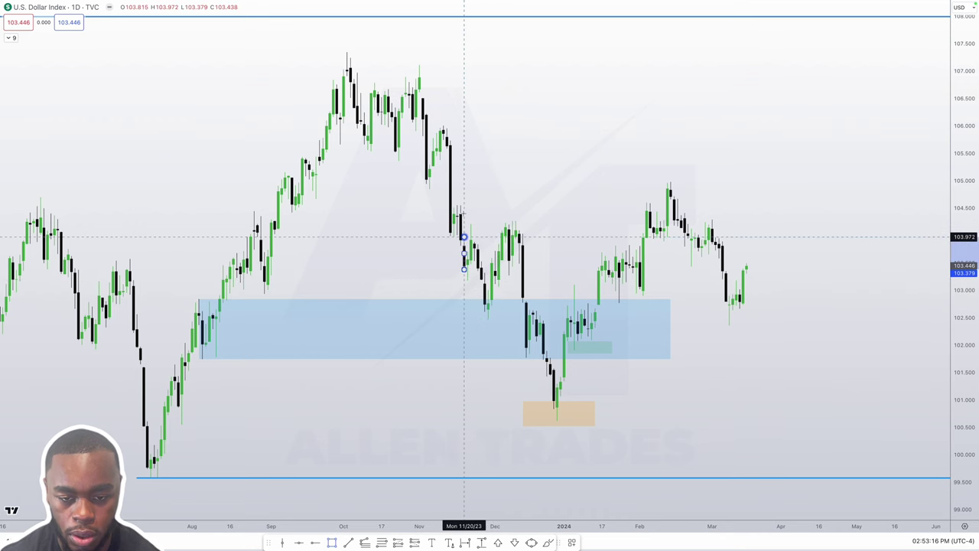
left_click_drag(462, 270, 719, 244)
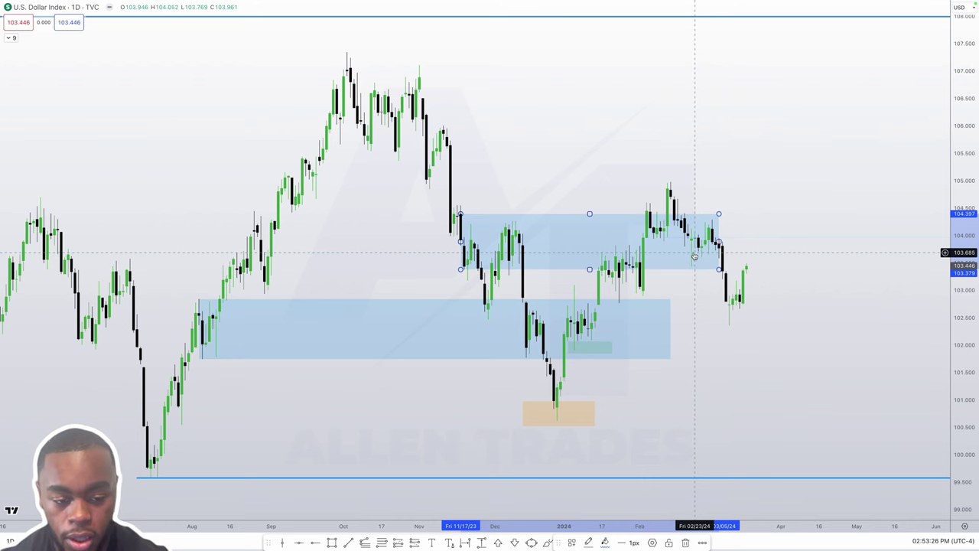
key("Delete")
Step: Extend the blue 102.843–101.742 rectangle past the current candles to April 9, 2024
left_click(671, 317)
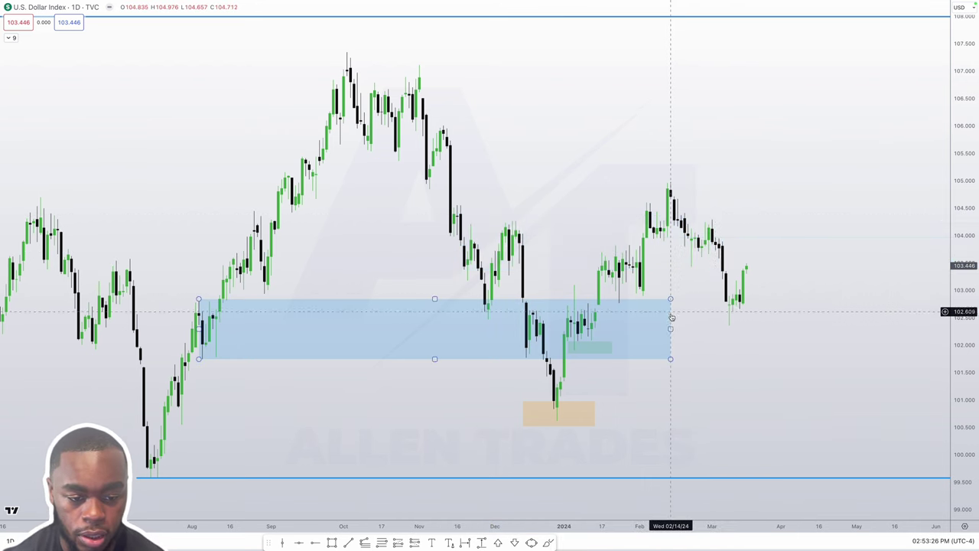
left_click_drag(670, 328, 803, 329)
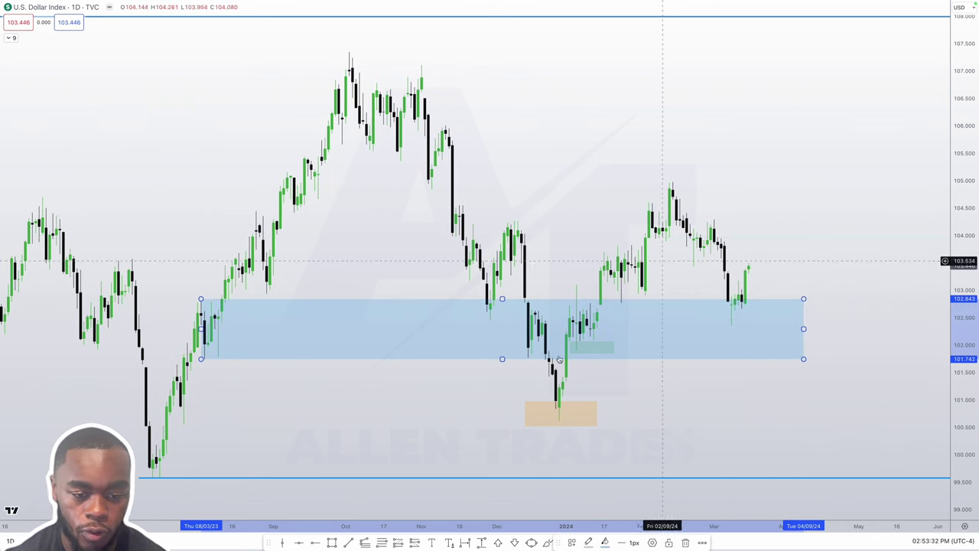
Step: Draw a Fibonacci retracement from the November 21, 2022 high at 107.993 to the July 14, 2023 low at 99.578, applying the 0, 0.5 and 1 template
scroll(765, 305, "down", 5)
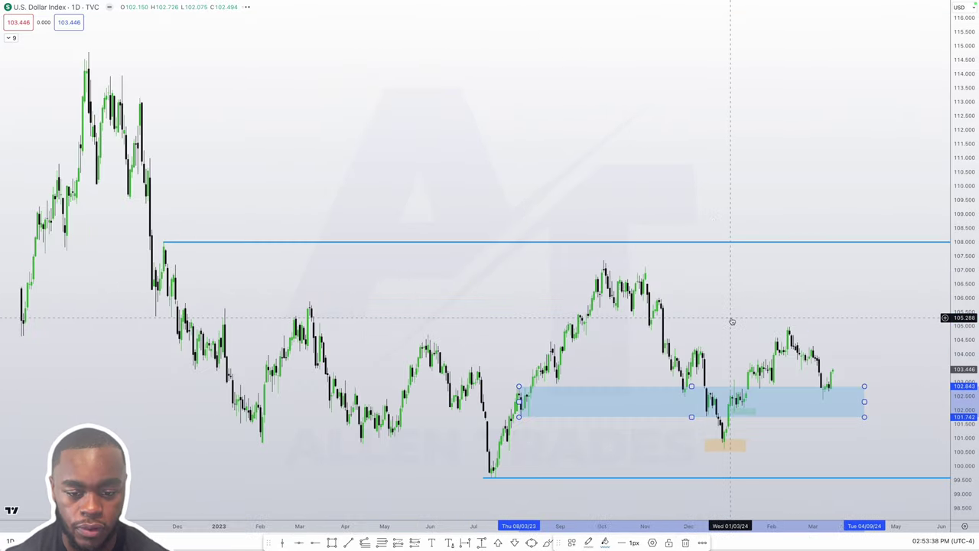
scroll(732, 322, "down", 4)
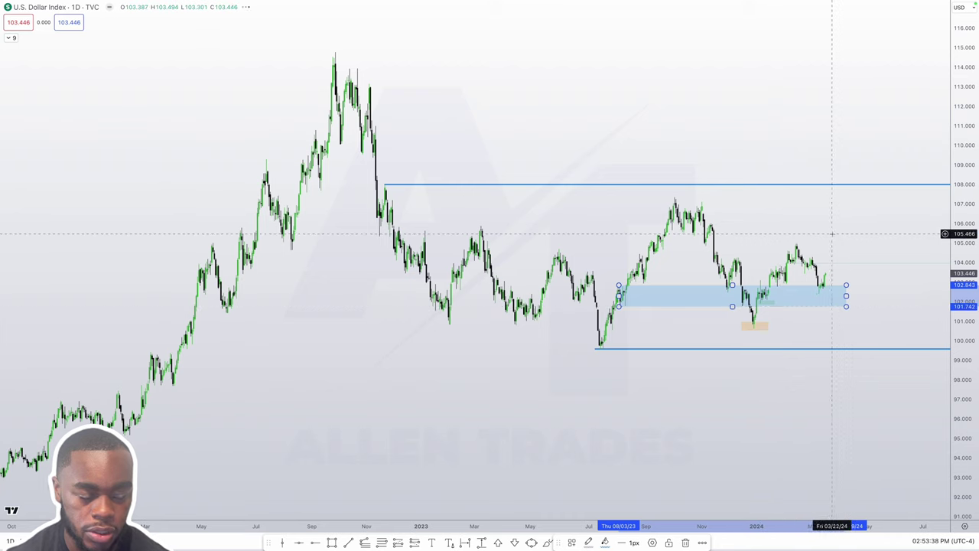
scroll(832, 234, "up", 2)
left_click(367, 264)
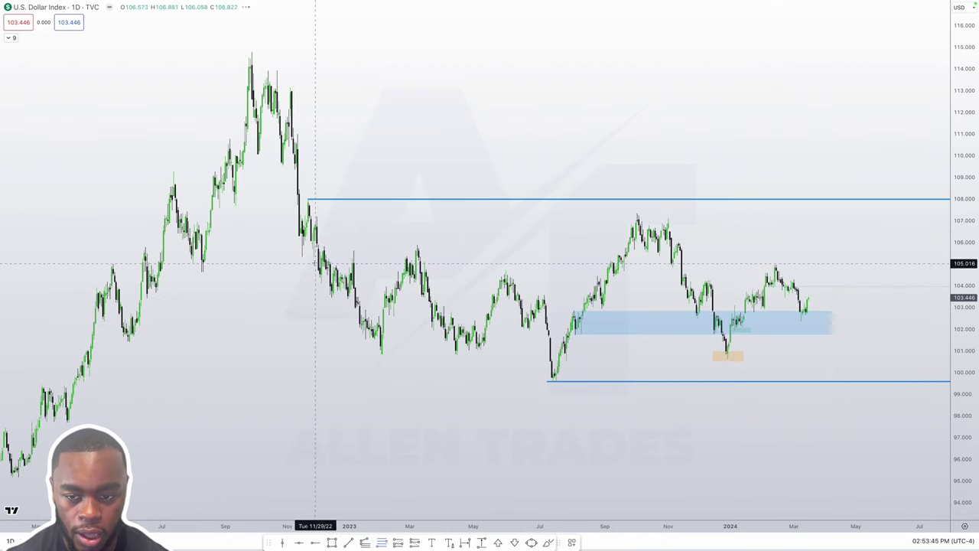
left_click_drag(309, 199, 552, 381)
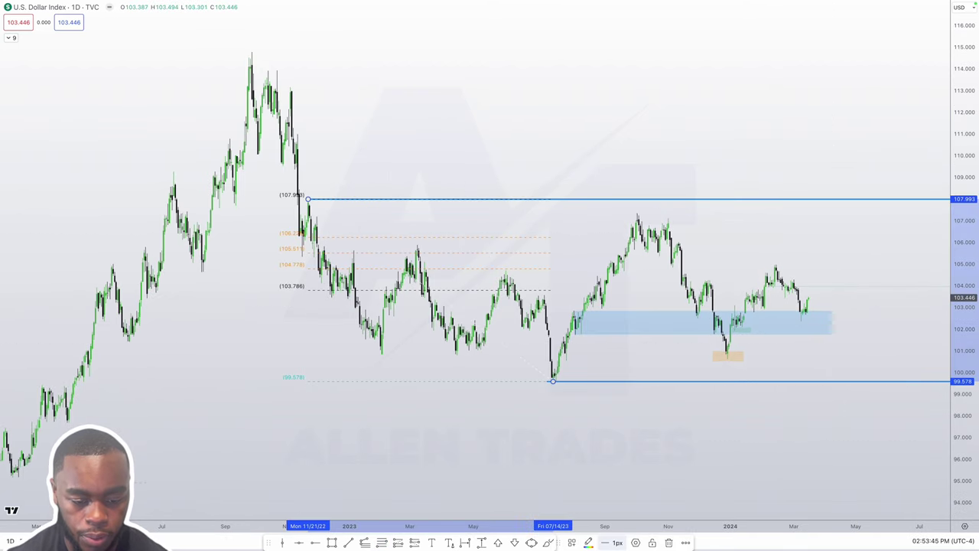
left_click(571, 543)
left_click(604, 403)
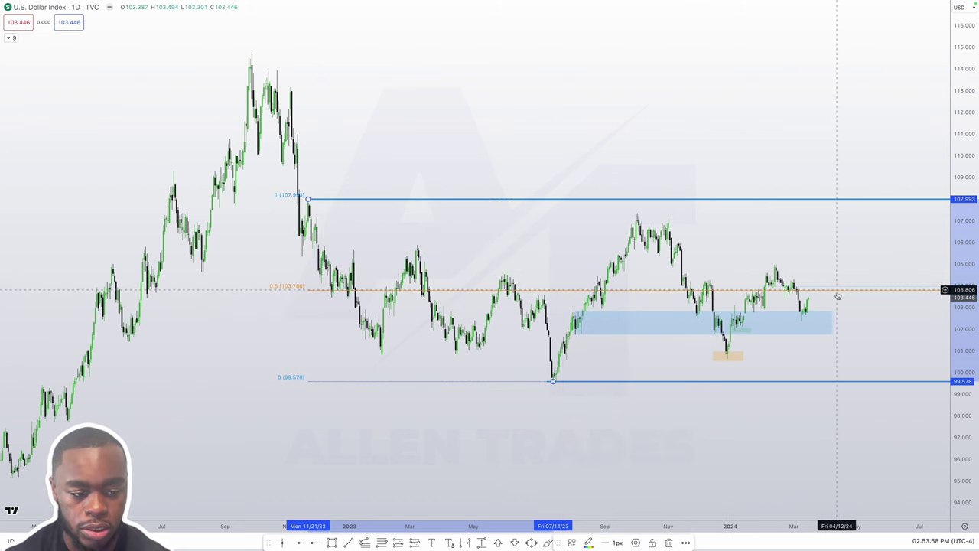
Step: Try a rectangle from November 17, 2023 to May 3, 2024, spanning 104.397 down to 103.379, and delete it
scroll(837, 296, "up", 5)
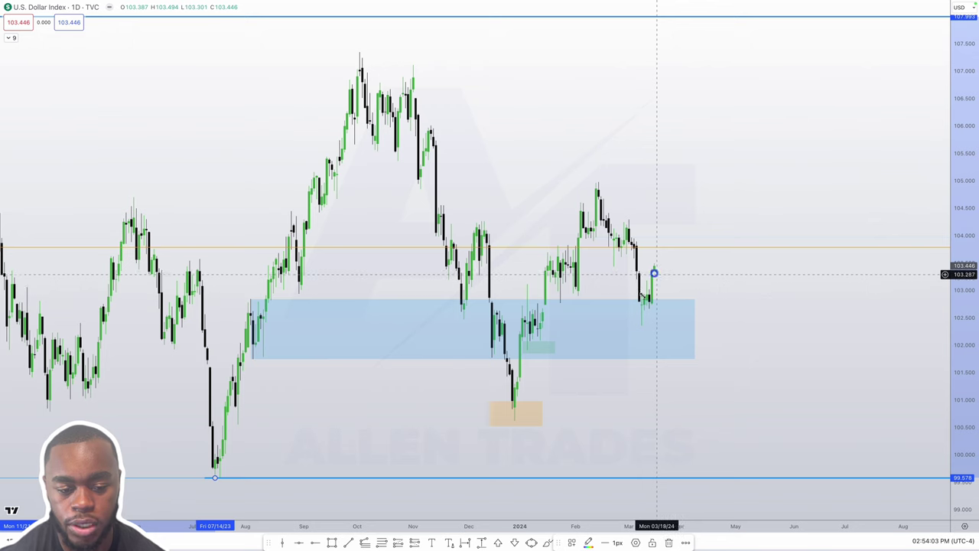
scroll(642, 275, "up", 2)
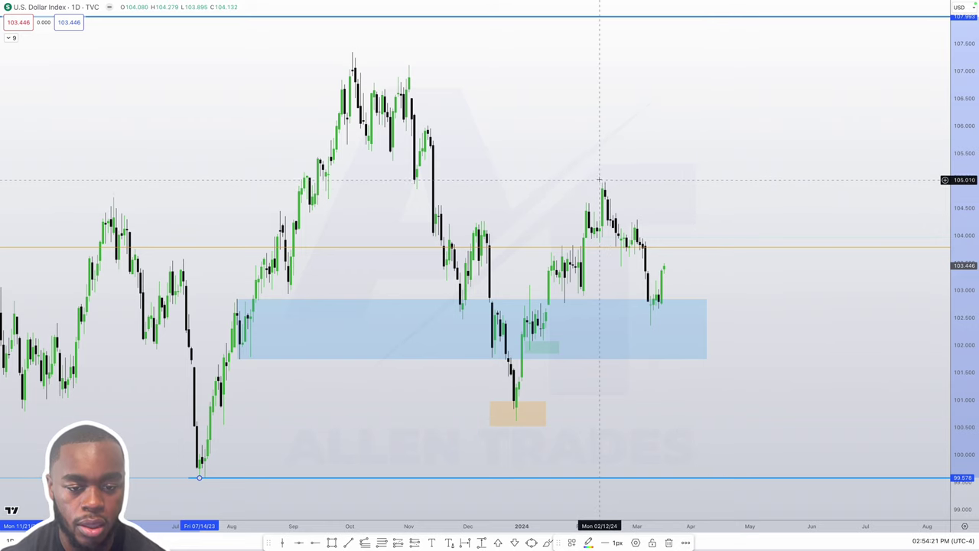
scroll(620, 171, "up", 3)
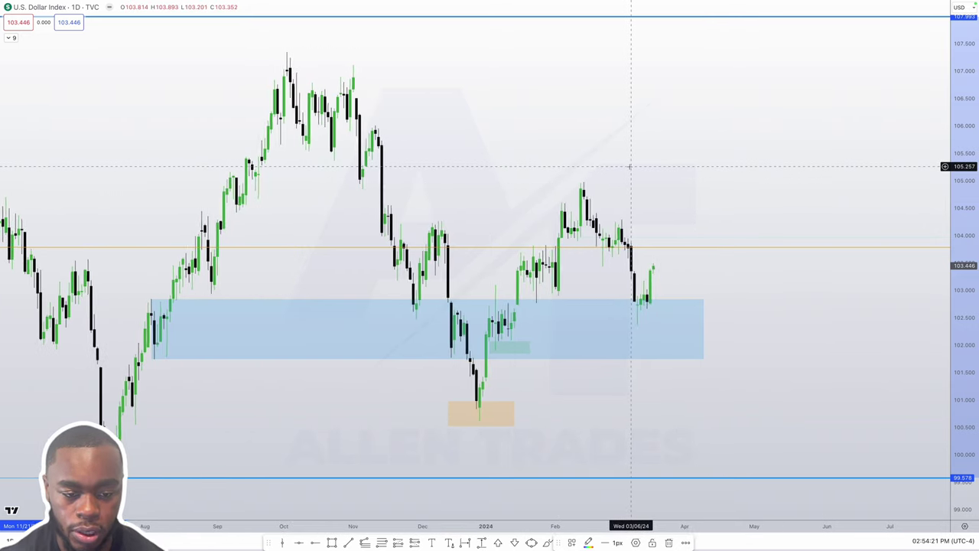
scroll(630, 166, "up", 3)
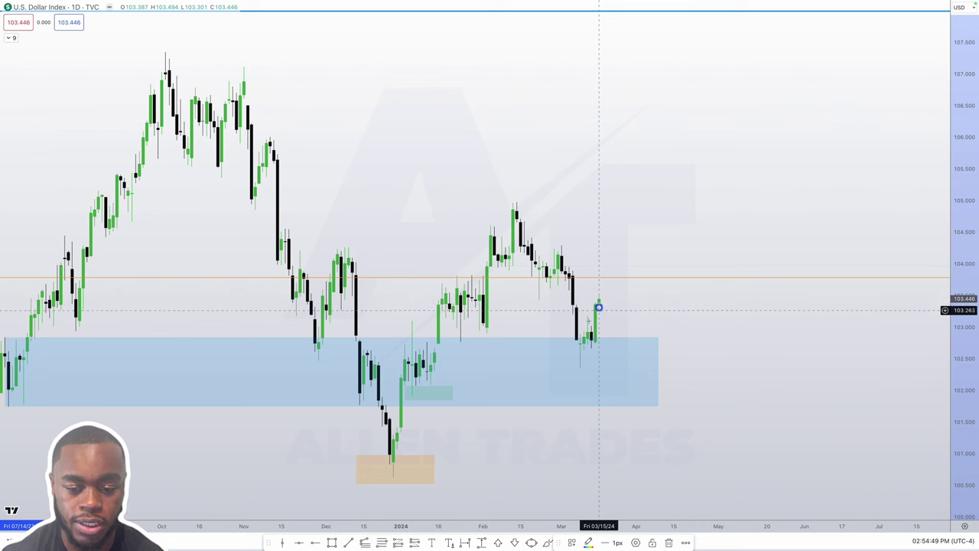
left_click(332, 542)
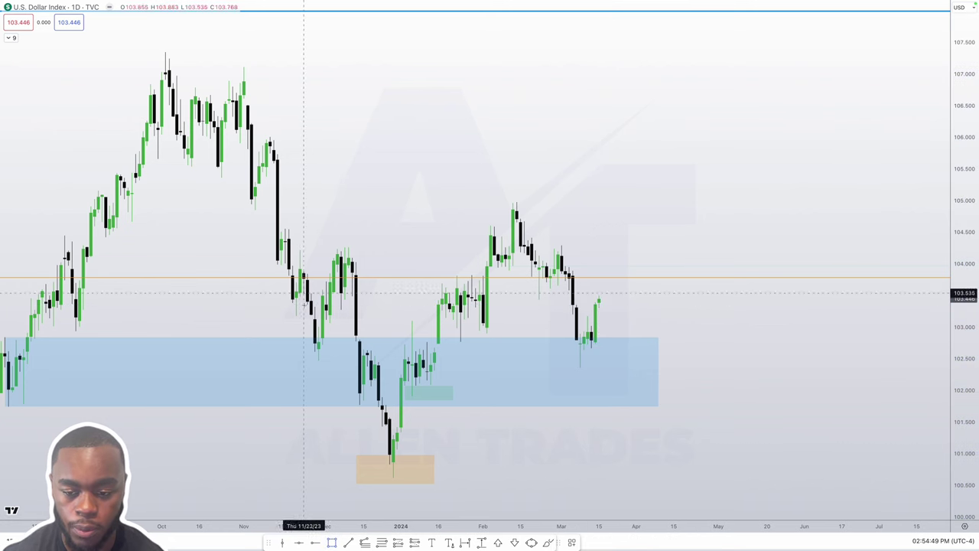
mouse_move(293, 303)
left_mouse_down()
mouse_move(291, 239)
mouse_move(726, 239)
left_mouse_up()
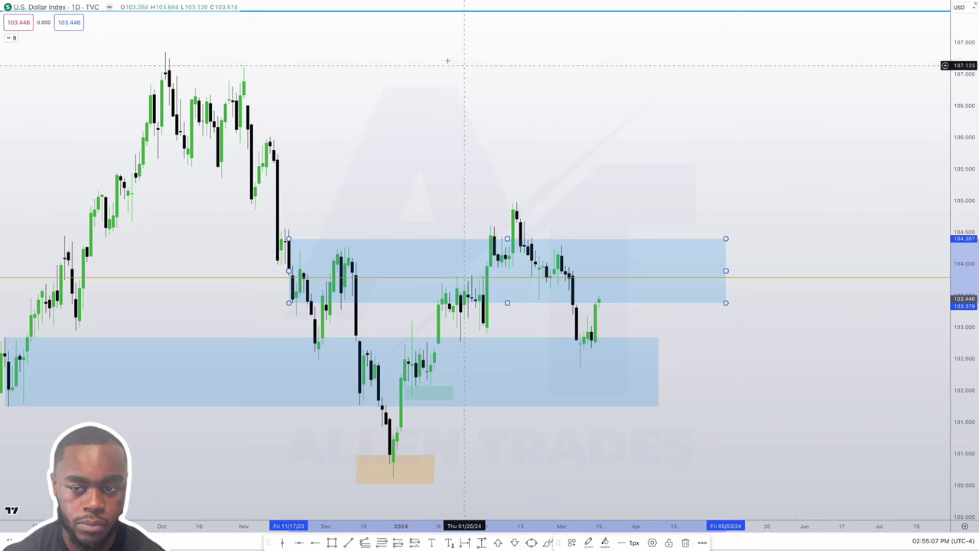
scroll(453, 100, "down", 3)
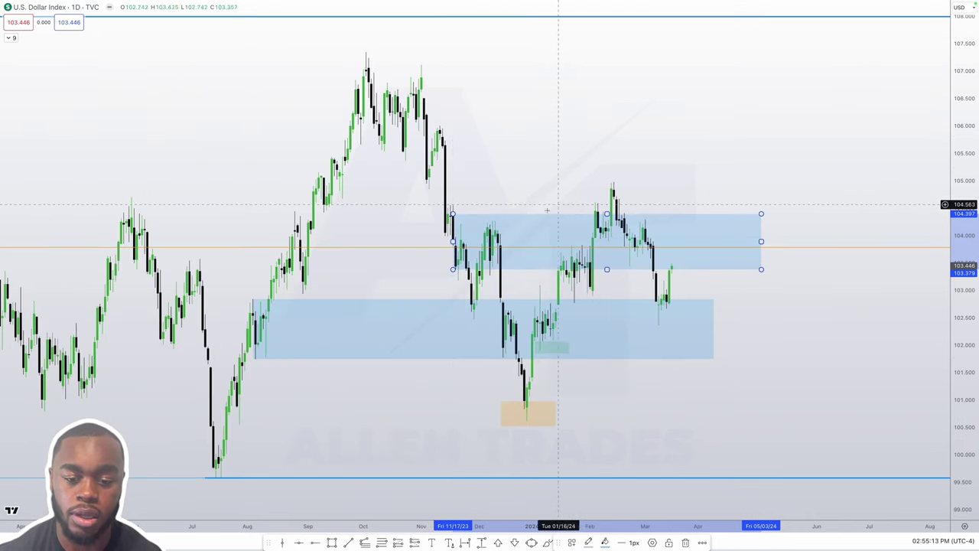
key("Delete")
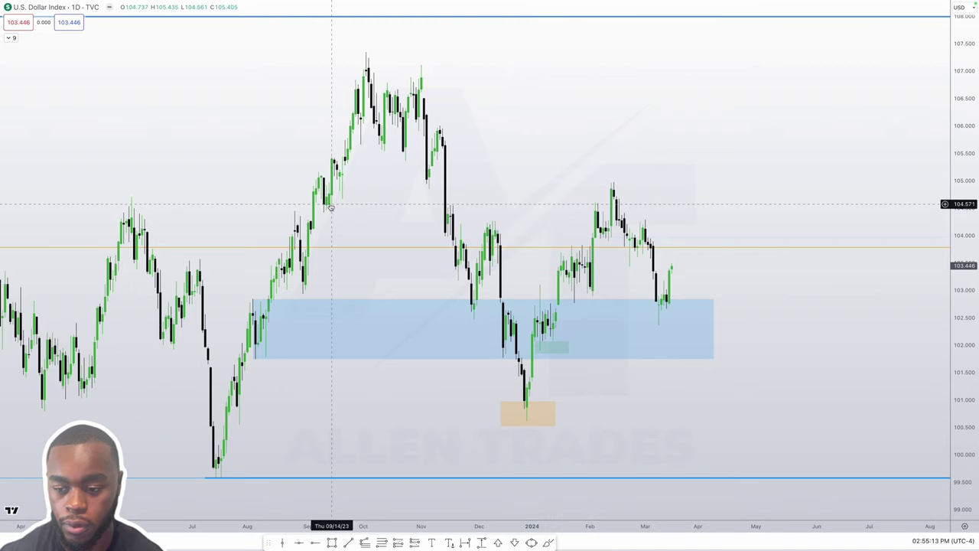
Step: Examine recent price within the 107.993 to 99.578 range against the 0.5 retracement level and the blue zone
scroll(336, 205, "down", 4)
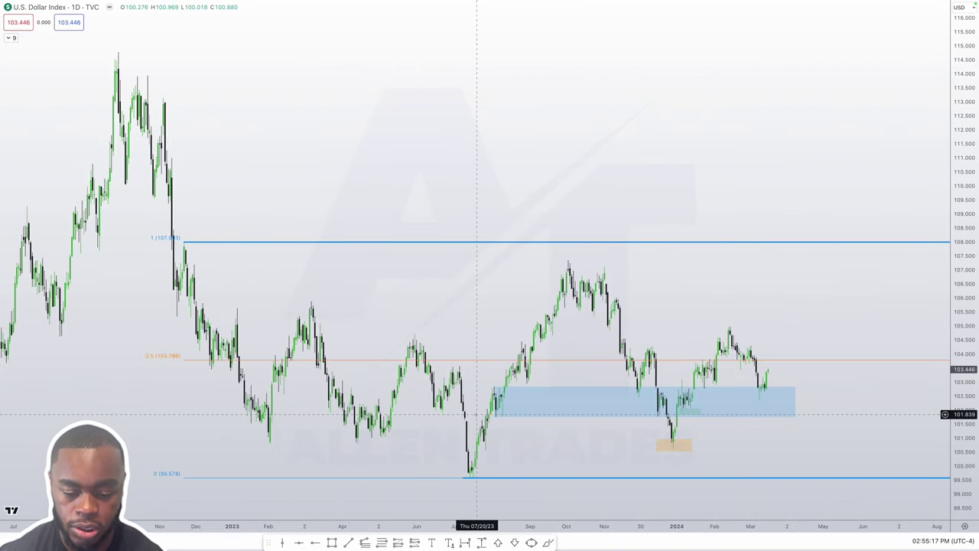
left_click(494, 414)
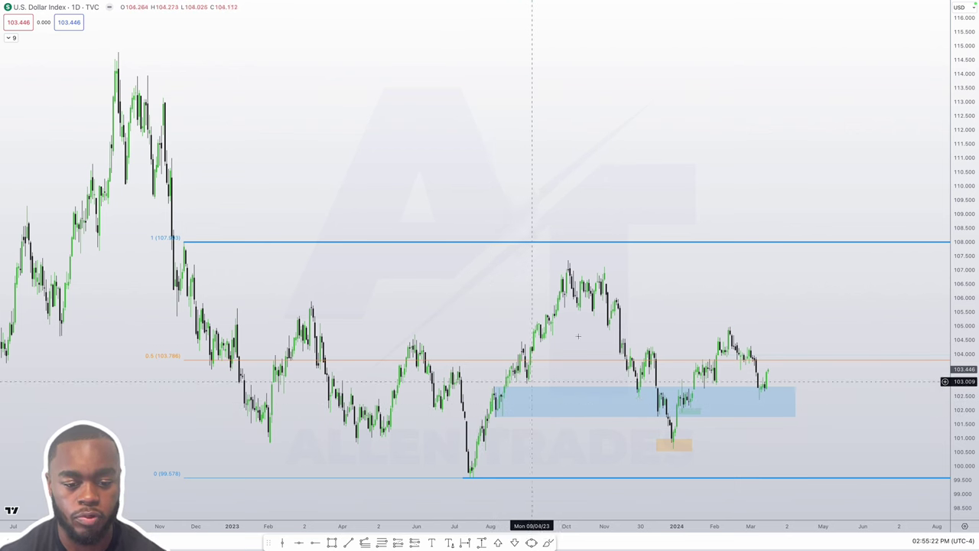
scroll(656, 325, "down", 1)
scroll(656, 325, "up", 3)
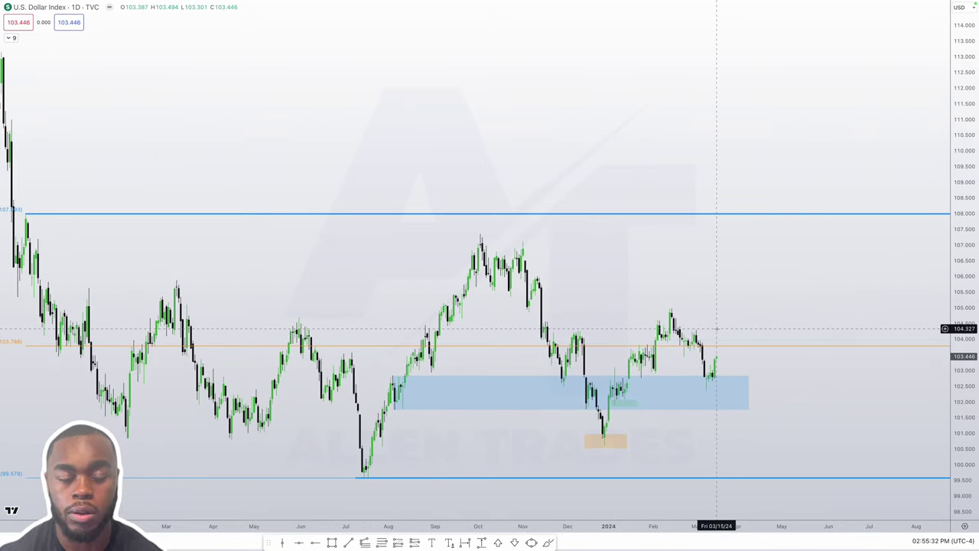
scroll(717, 329, "down", 3)
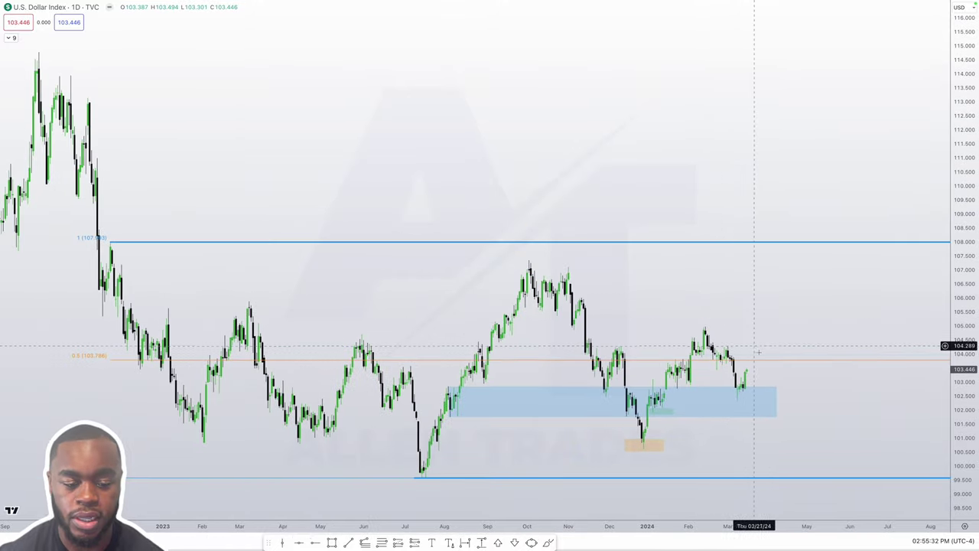